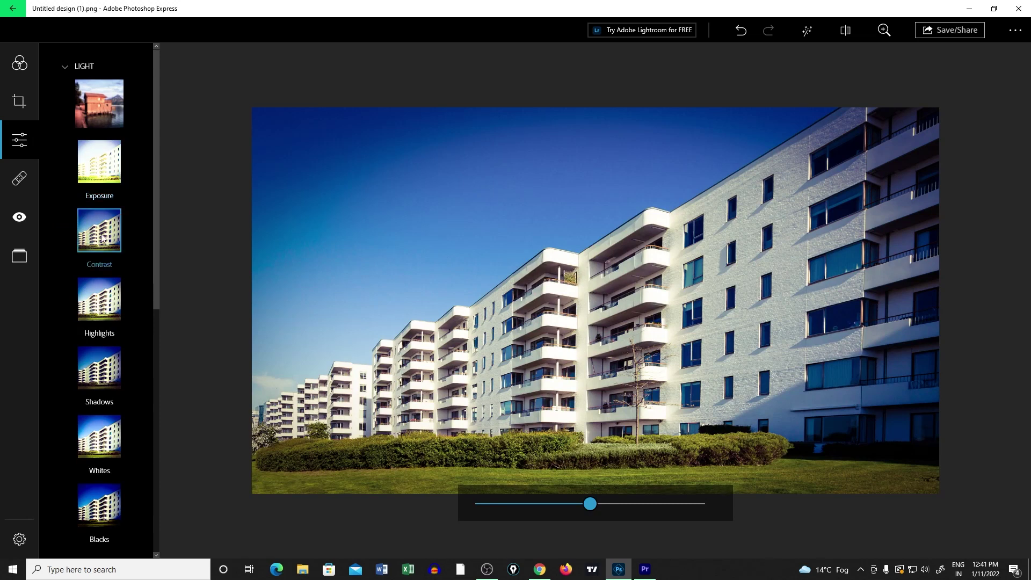
# - Raise Contrast, try the Vibrant then Autumn BASIC looks, and view the Crop and Red Eye tools
pyautogui.moveTo(591, 506); pyautogui.dragTo(612, 505)
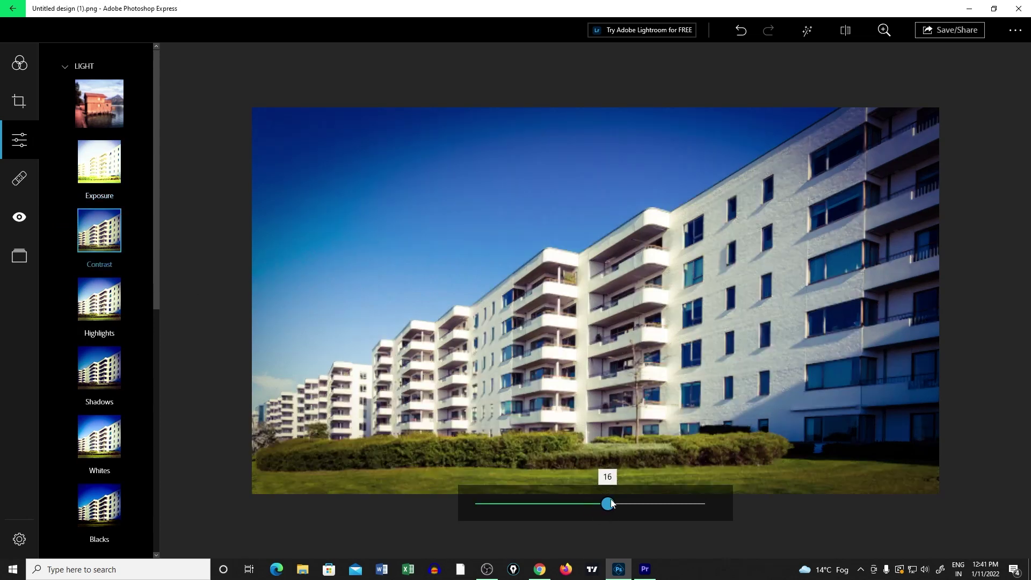
pyautogui.click(20, 181)
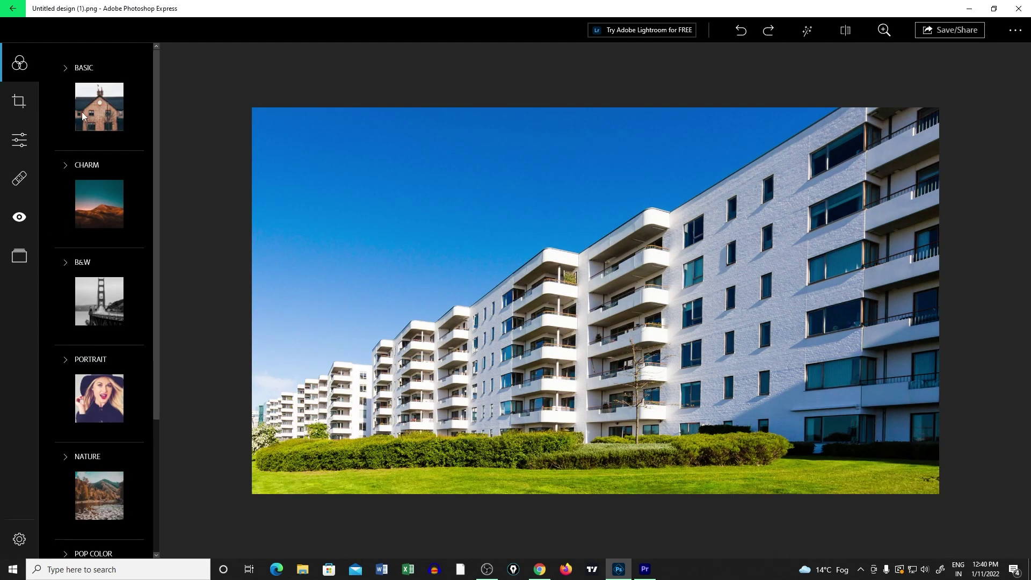
pyautogui.click(84, 69)
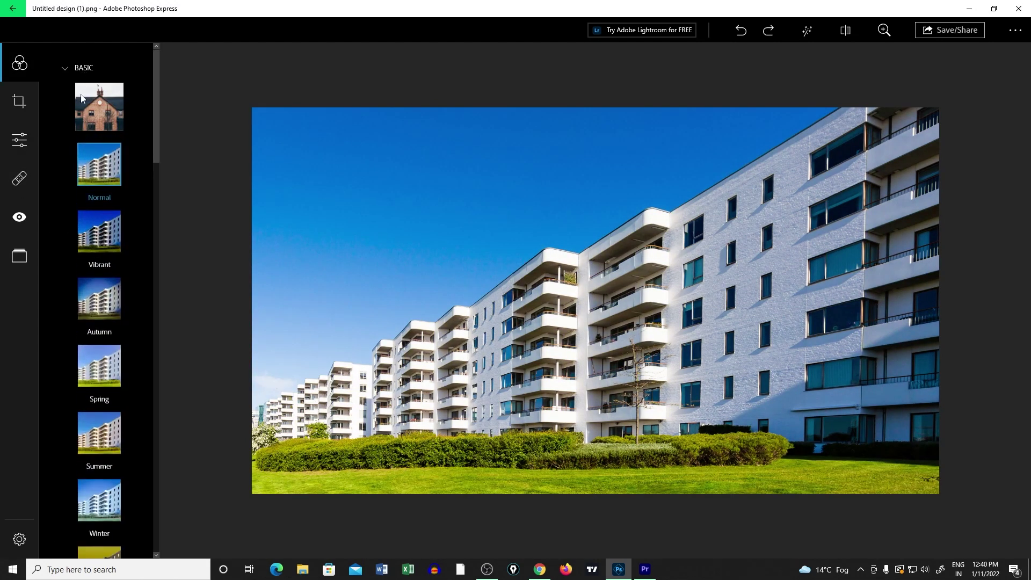
pyautogui.click(87, 249)
pyautogui.click(93, 310)
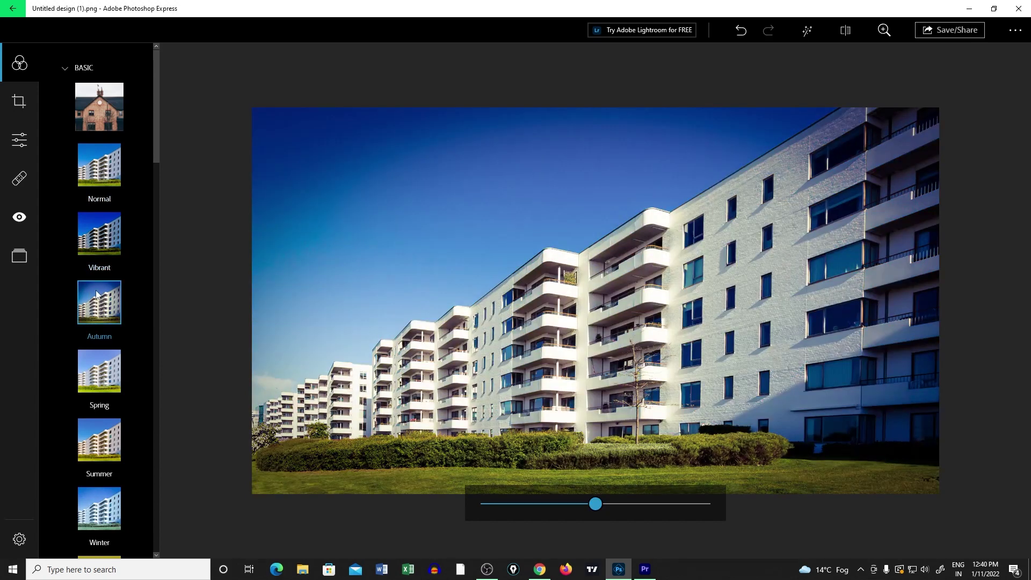
pyautogui.click(24, 109)
pyautogui.click(20, 218)
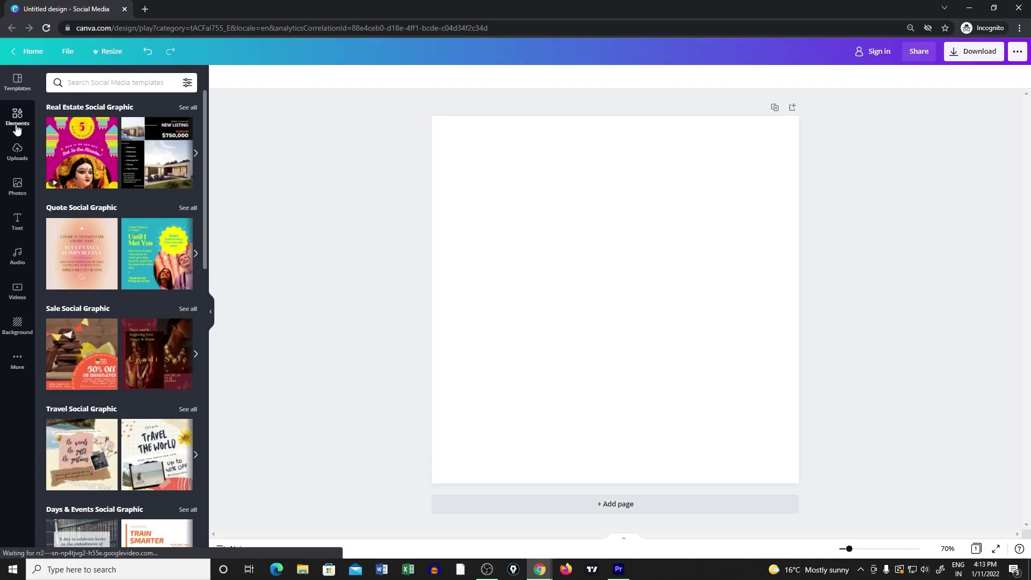
# - Add a circle from Elements, centre it on the page, and colour it yellow
pyautogui.click(18, 119)
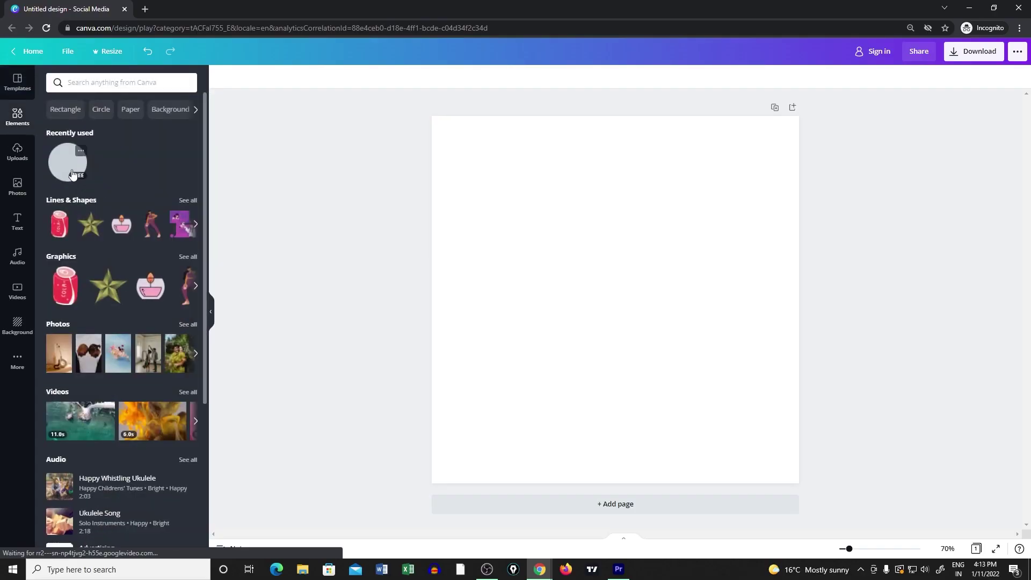
pyautogui.click(73, 174)
pyautogui.moveTo(660, 301); pyautogui.dragTo(669, 304)
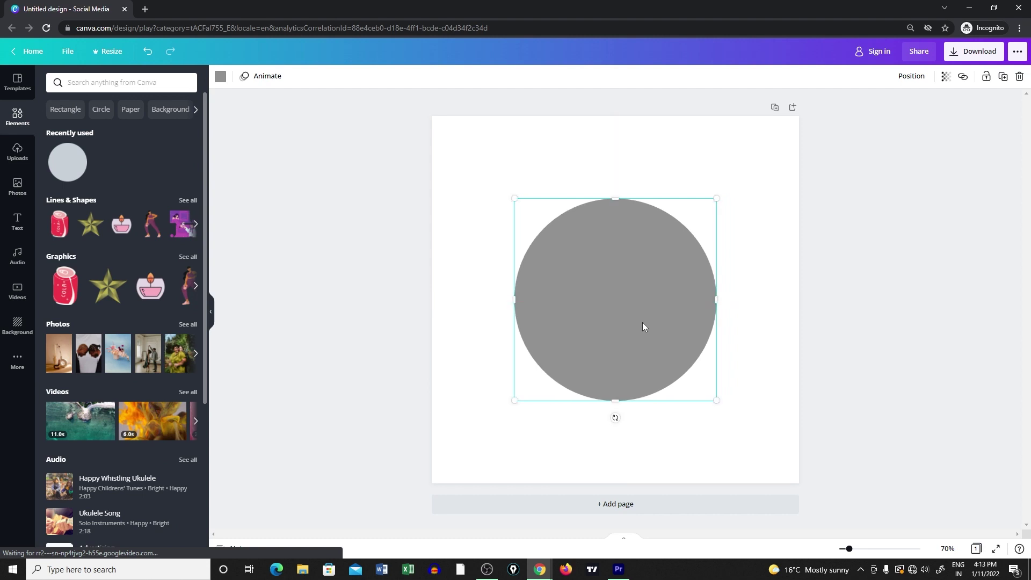
pyautogui.click(219, 76)
pyautogui.click(135, 249)
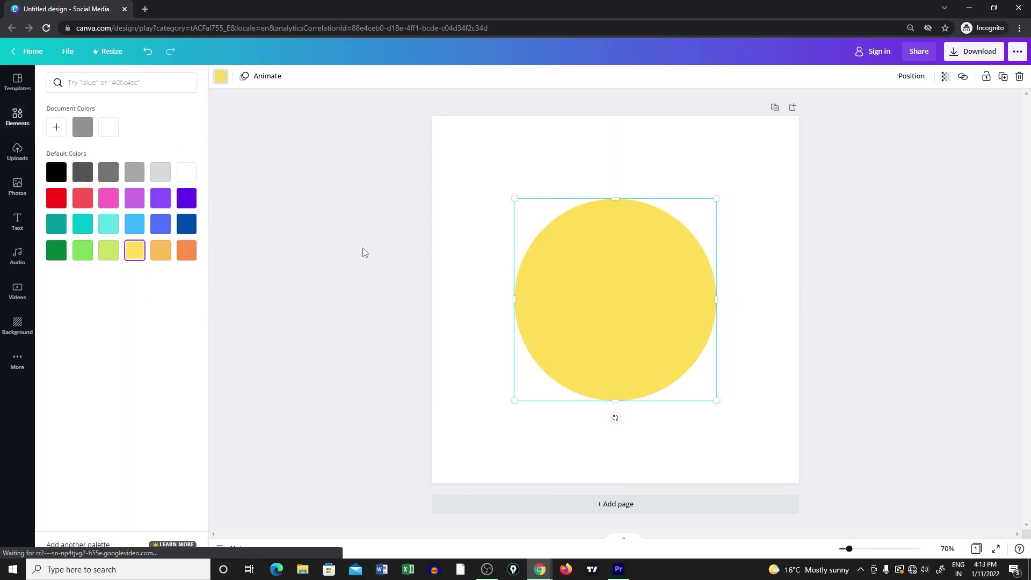
# - Search Elements for 'check' and centre the green checkmark over the yellow circle
pyautogui.click(17, 116)
pyautogui.write('check')
pyautogui.press('Return')
pyautogui.click(80, 173)
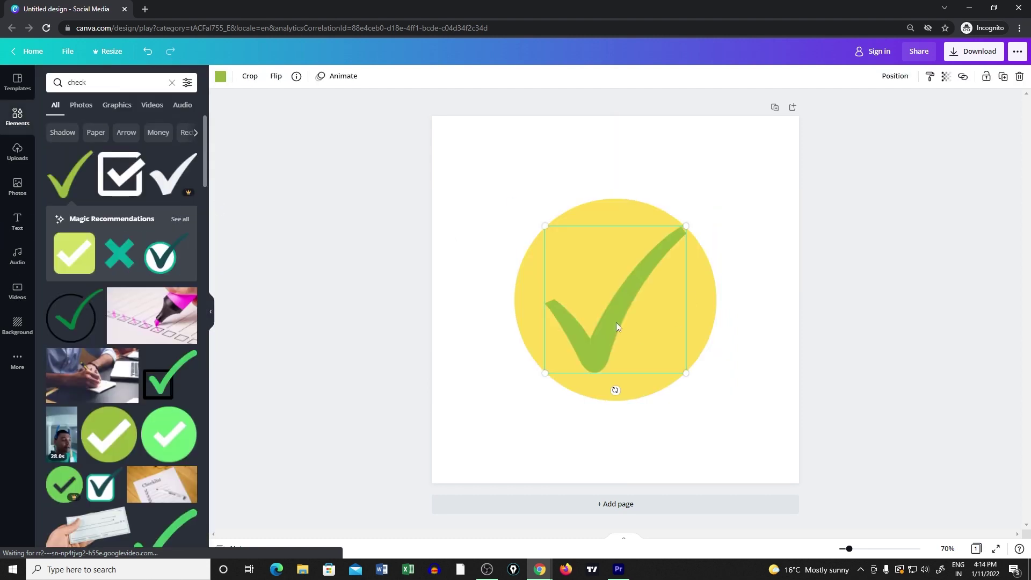
pyautogui.moveTo(616, 326); pyautogui.dragTo(614, 324)
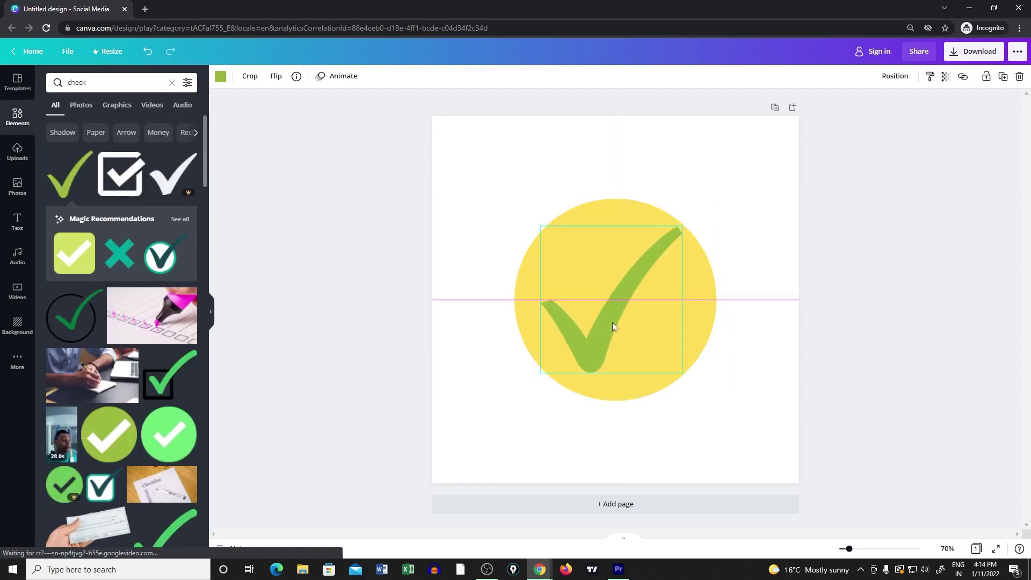
pyautogui.click(220, 77)
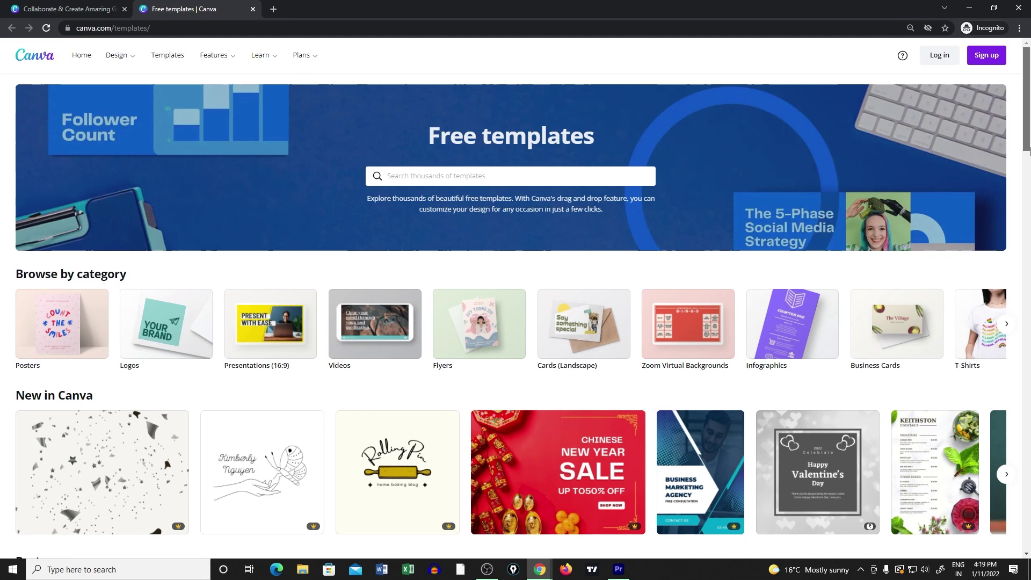
pyautogui.scroll(-1, 515, 314)
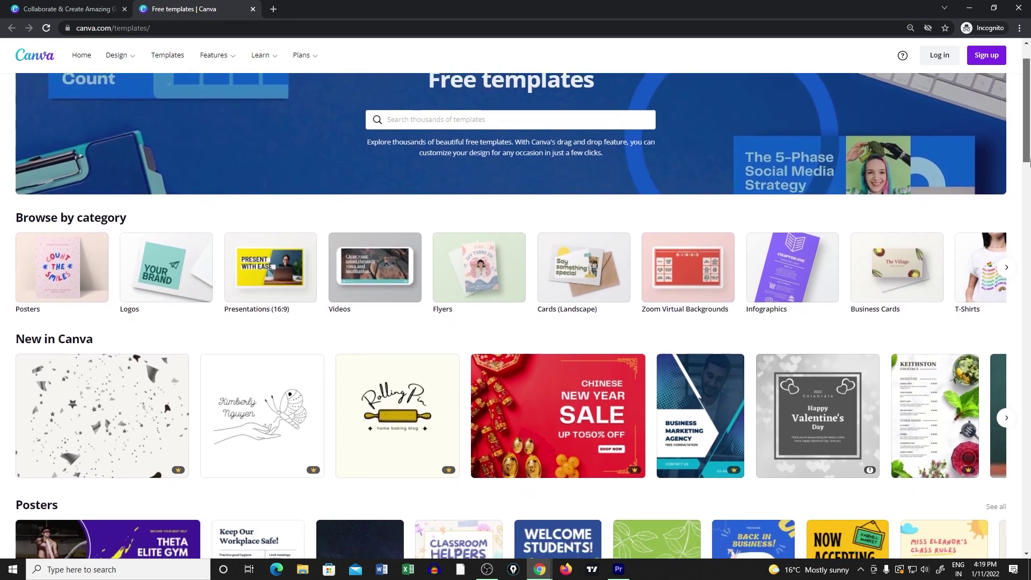
pyautogui.scroll(-1, 515, 314)
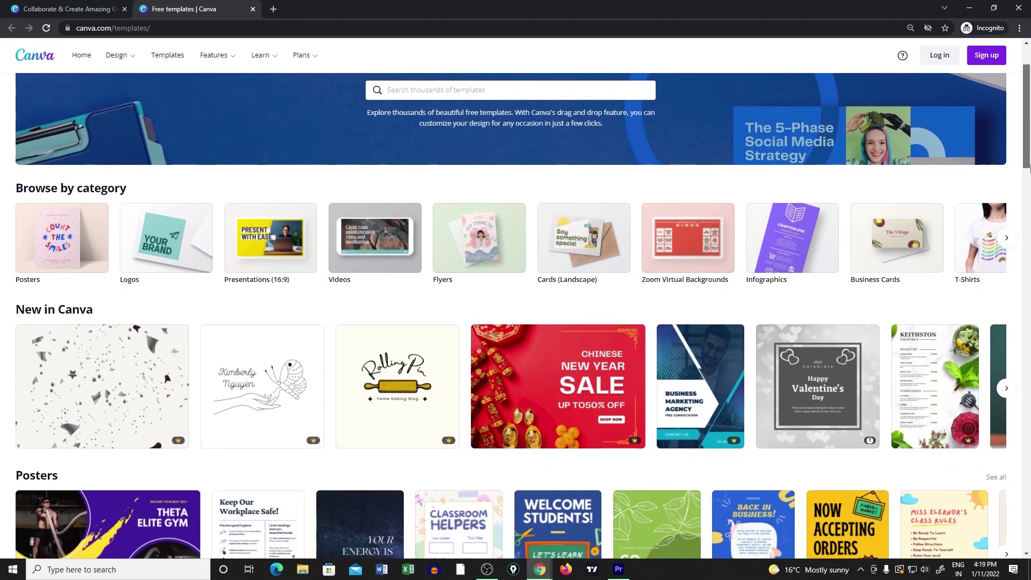
pyautogui.scroll(-1, 516, 314)
pyautogui.scroll(-1, 515, 314)
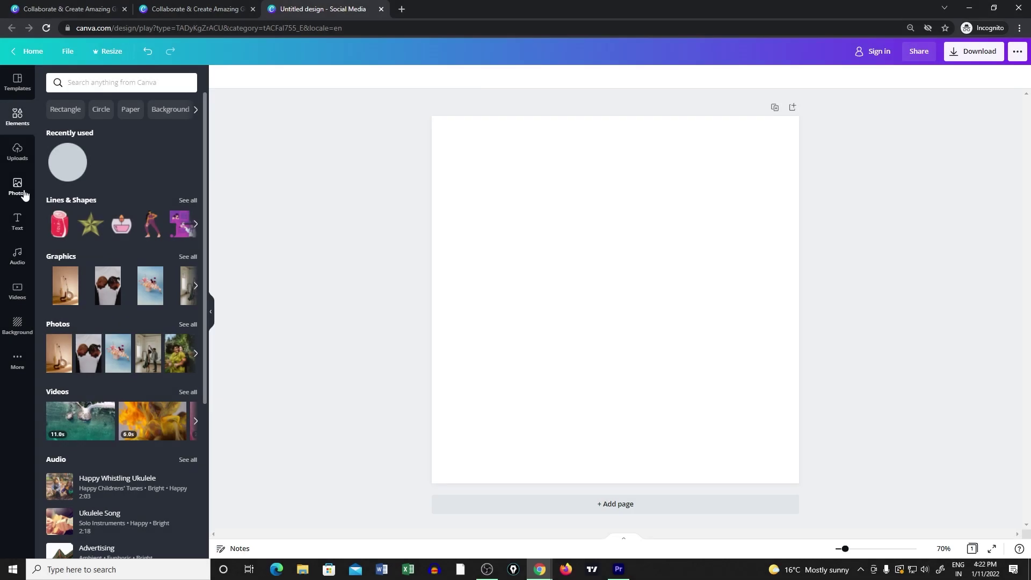
# - Drag a stock photo from the Photos tab onto the design's upper left
pyautogui.click(17, 187)
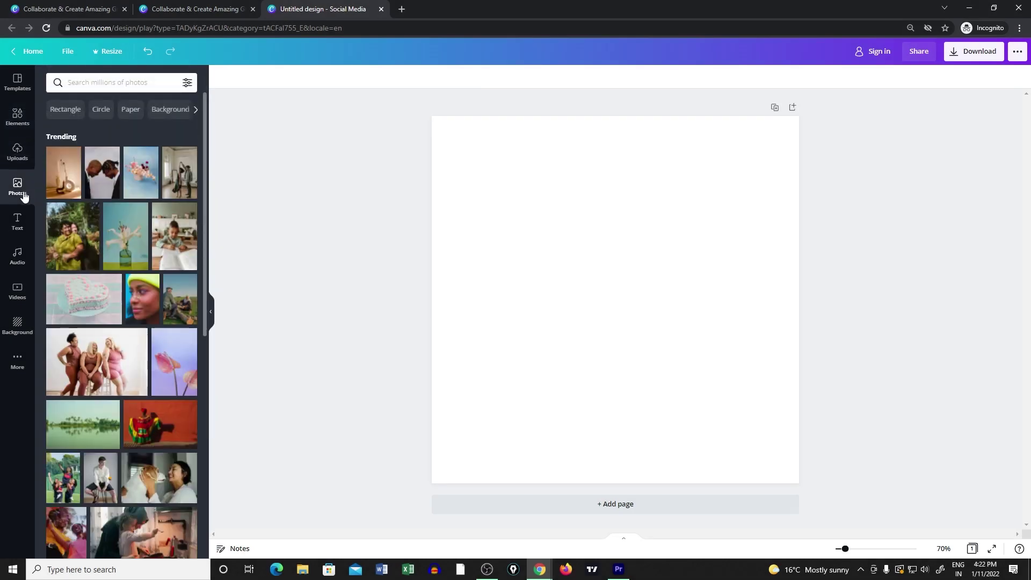
pyautogui.scroll(-1, 113, 256)
pyautogui.scroll(-1, 113, 256)
pyautogui.scroll(-1, 113, 256)
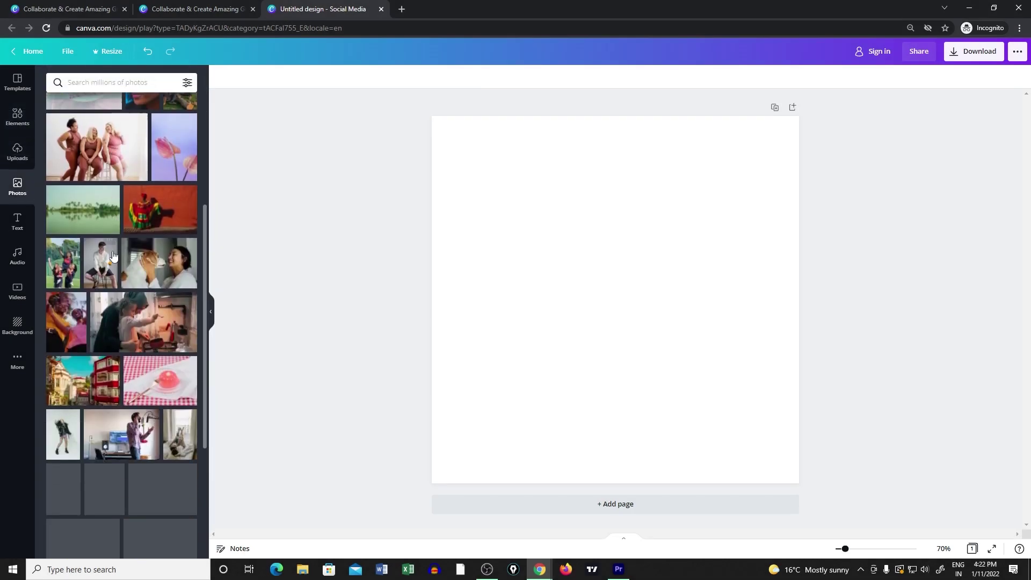
pyautogui.moveTo(666, 325); pyautogui.dragTo(633, 244)
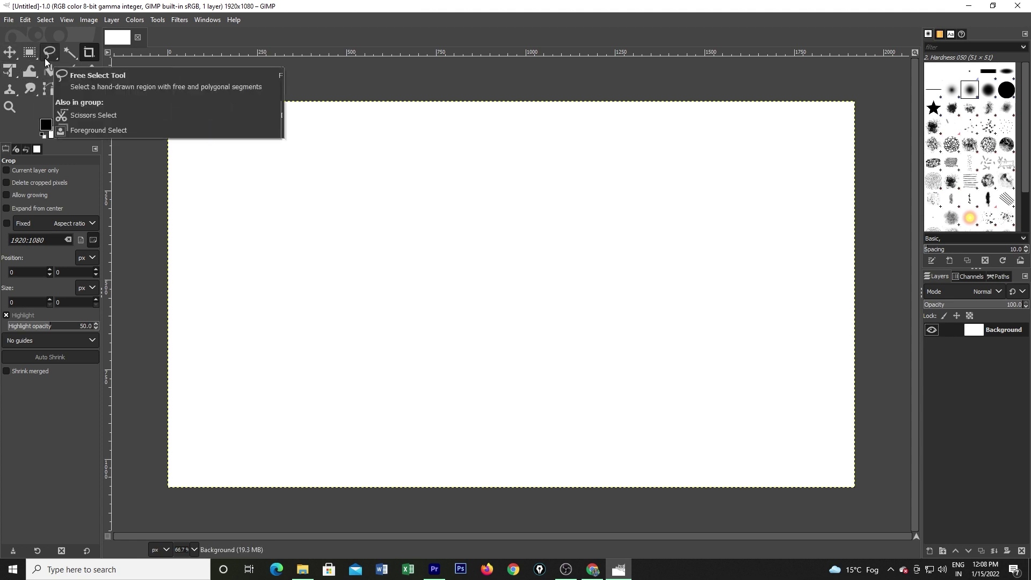
# - Browse GIMP's Colors menu on the blank 1920×1080 image, then dismiss it
pyautogui.click(134, 19)
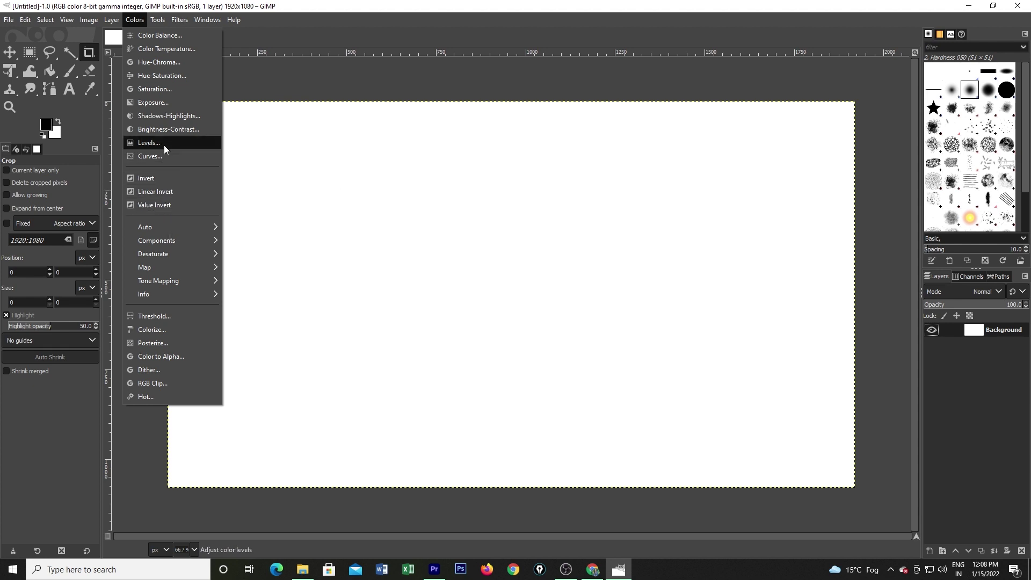
pyautogui.click(961, 367)
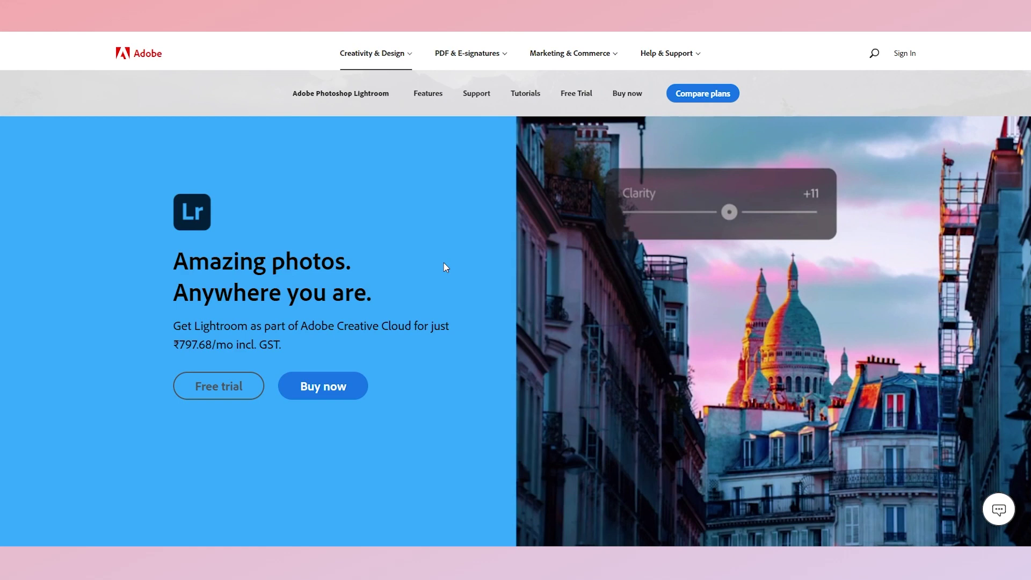
pyautogui.scroll(-2, 443, 268)
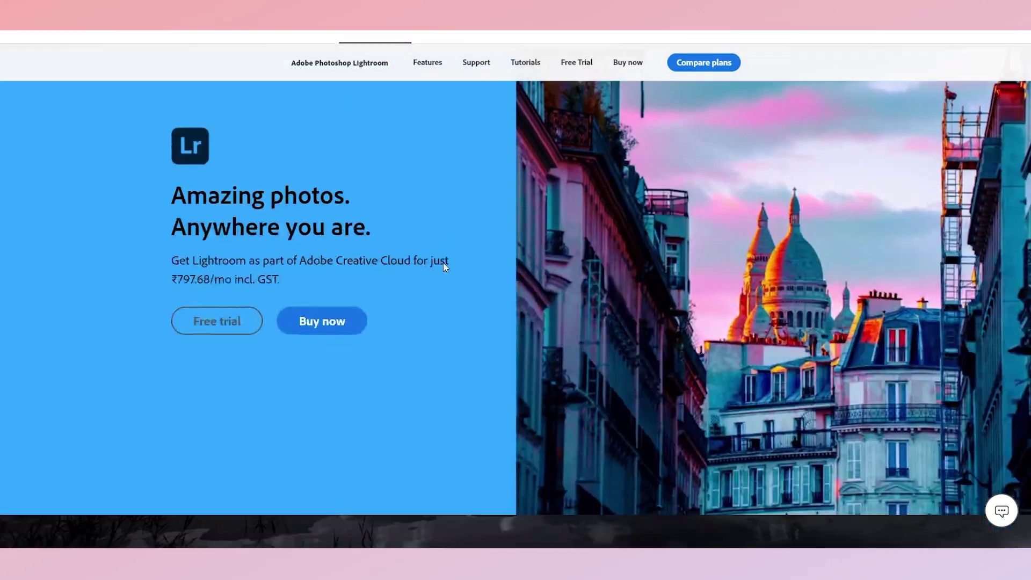
pyautogui.scroll(-4, 443, 267)
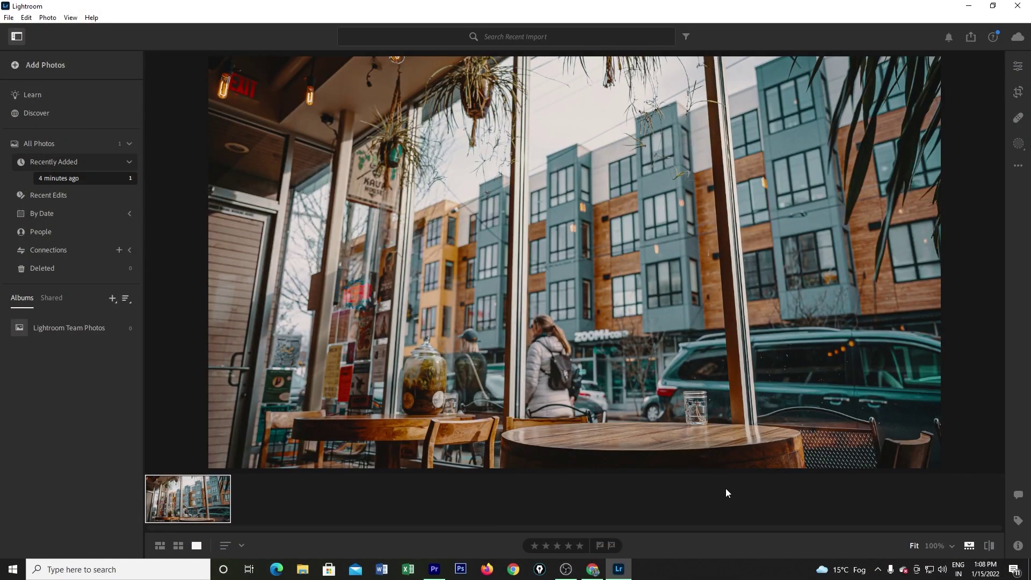
# - View Lightroom's Edit, Crop & Rotate and Healing panels, then the extra options menu
pyautogui.click(1017, 66)
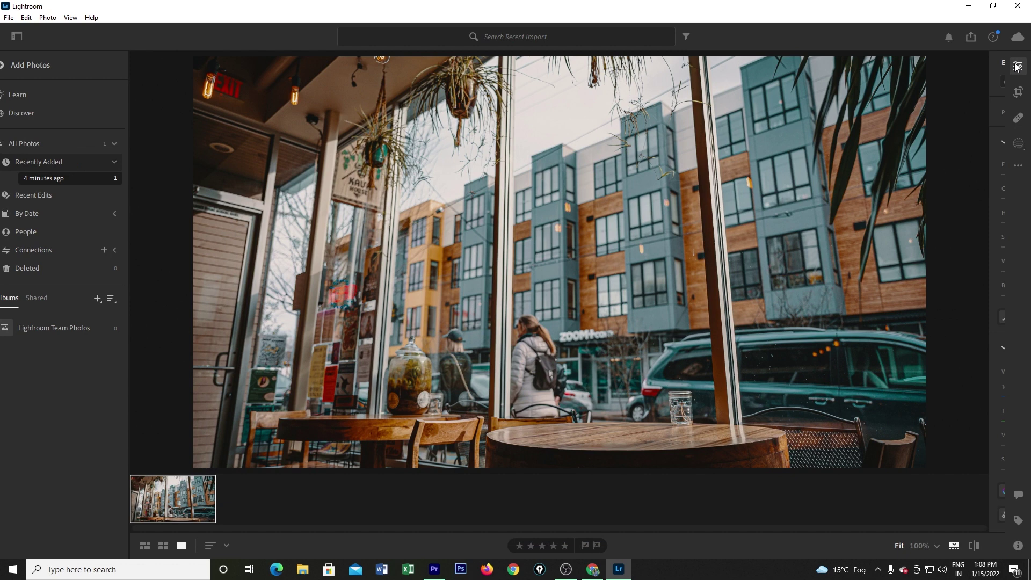
pyautogui.scroll(-5, 958, 306)
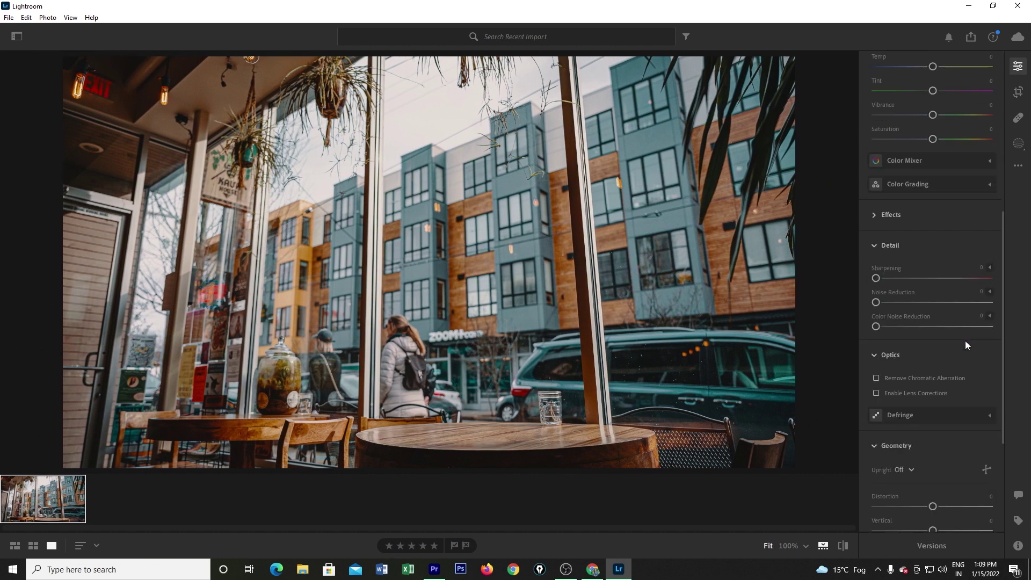
pyautogui.click(1017, 92)
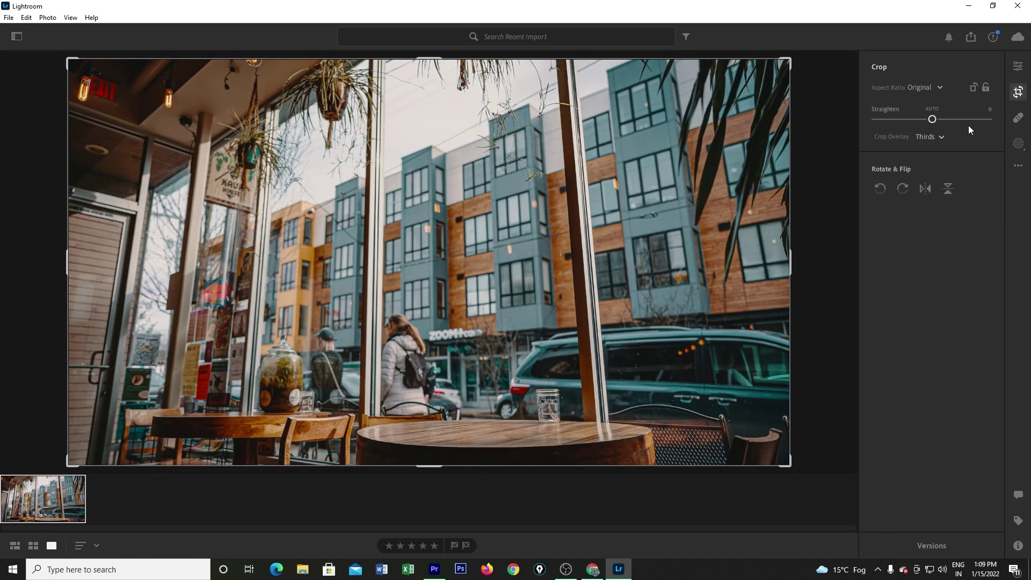
pyautogui.click(1017, 117)
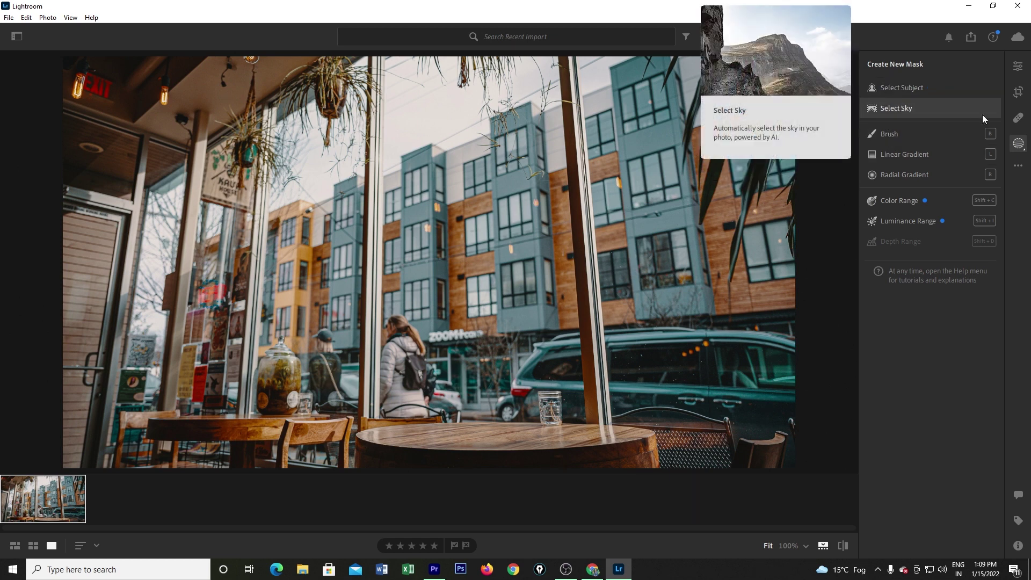
pyautogui.click(1018, 164)
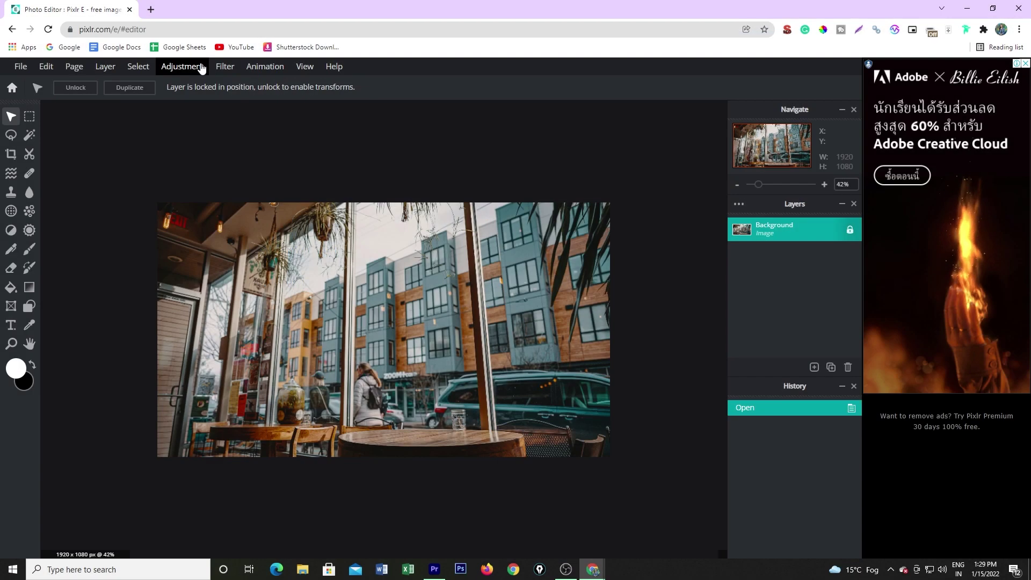
# - Browse Pixlr E's Adjustment and Layer menus on the café photo
pyautogui.click(201, 68)
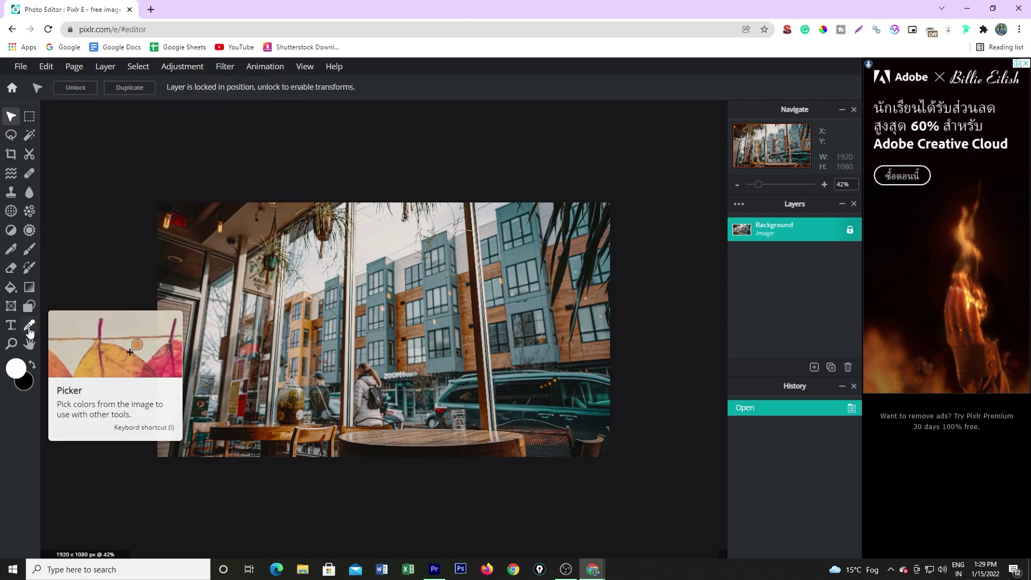
pyautogui.click(106, 67)
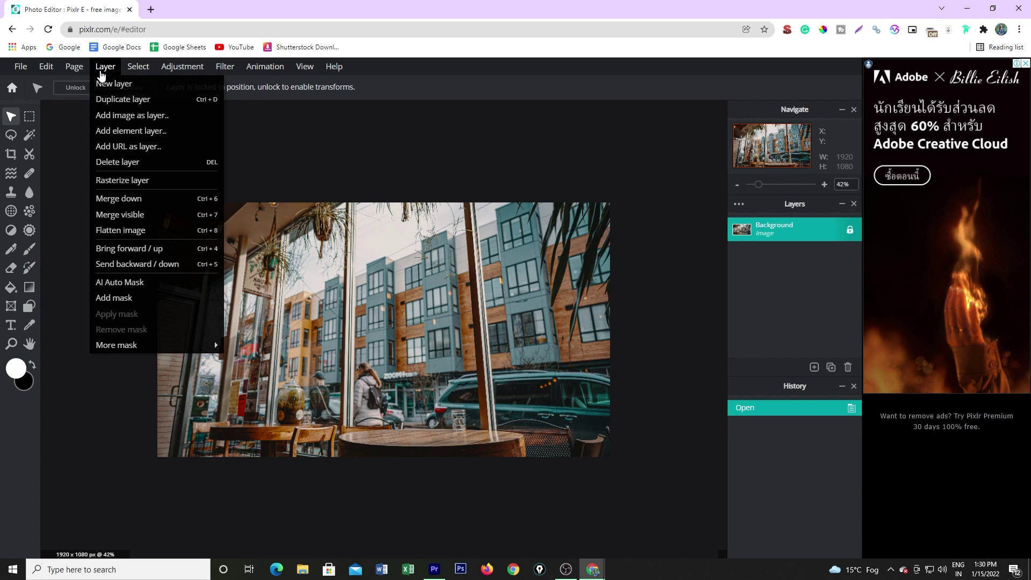
# - Return to Pixlr Home, view the cake stock image results, and open Templates
pyautogui.click(12, 88)
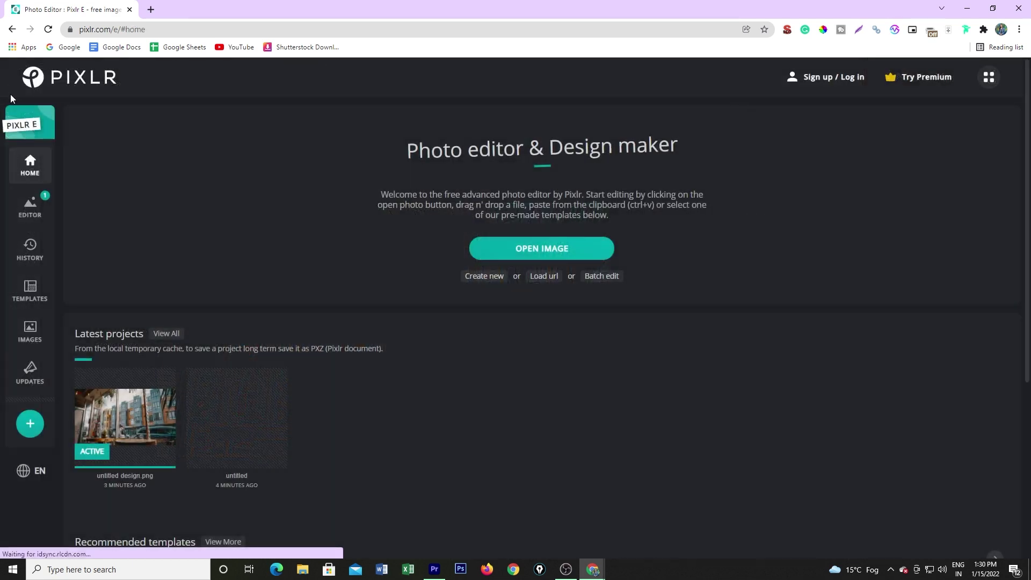
pyautogui.click(38, 342)
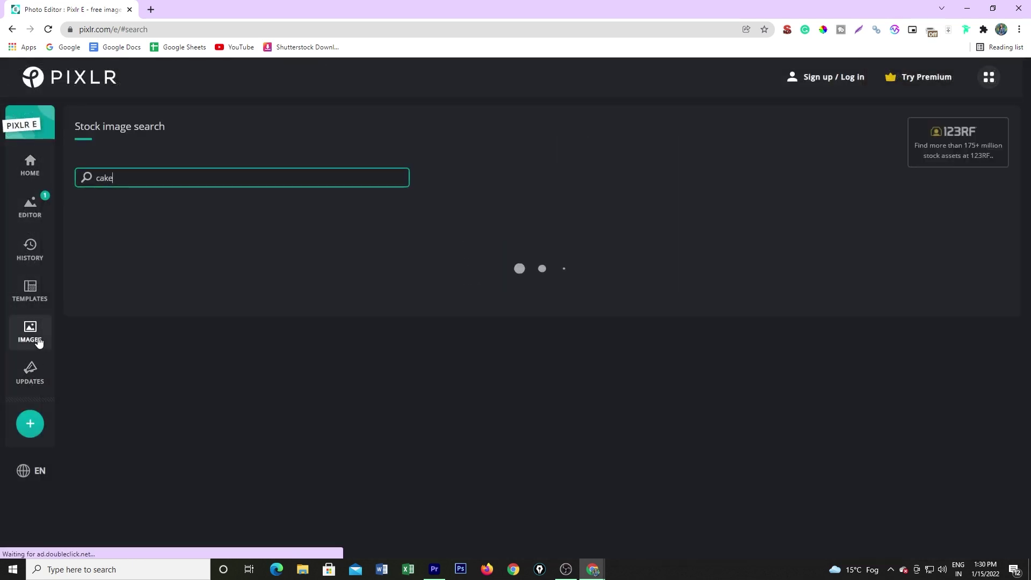
pyautogui.scroll(-3, 668, 312)
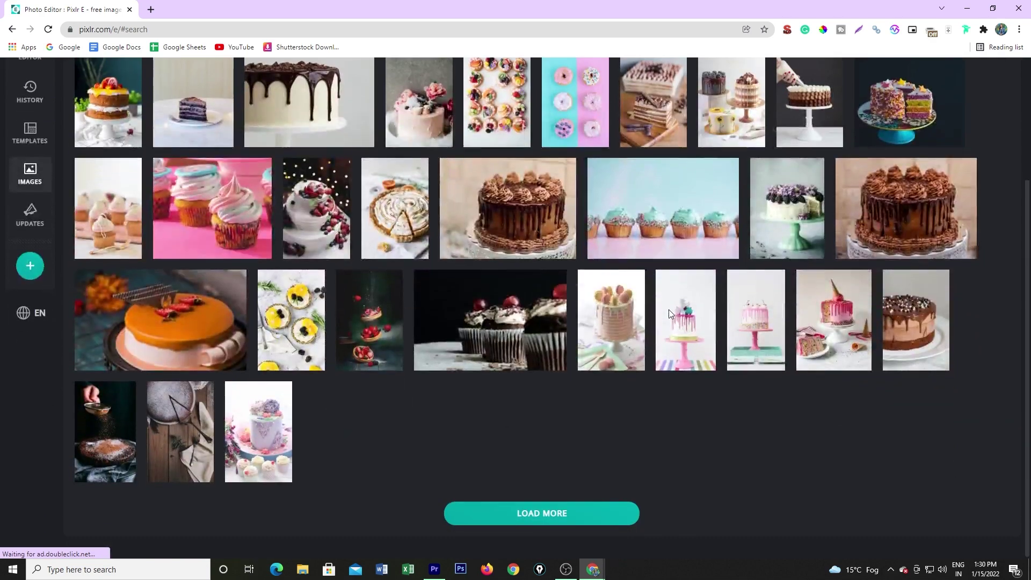
pyautogui.scroll(3, 669, 310)
pyautogui.click(30, 291)
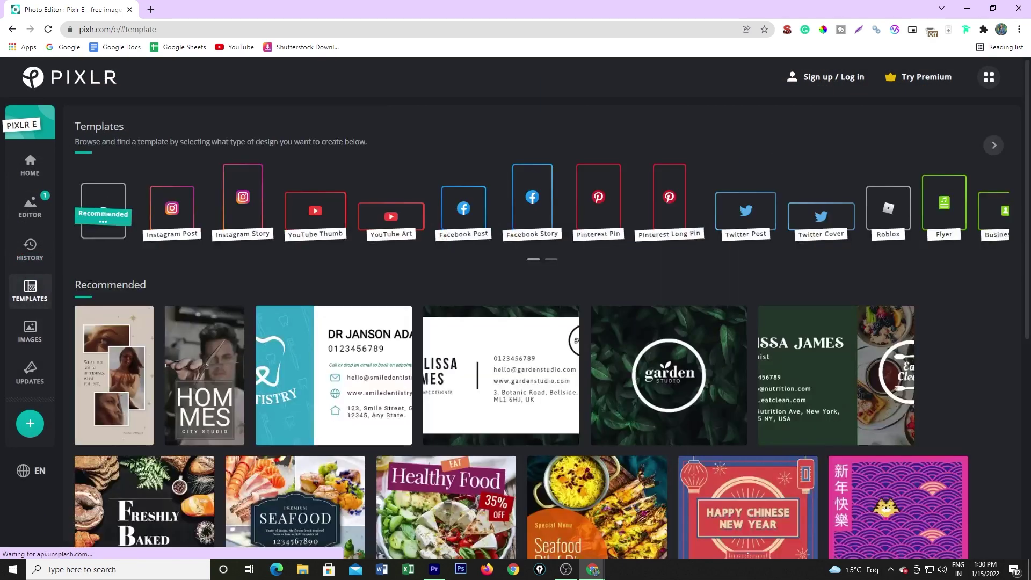
# - Browse the Instagram Post, Instagram Story and YouTube Thumb template categories
pyautogui.click(167, 233)
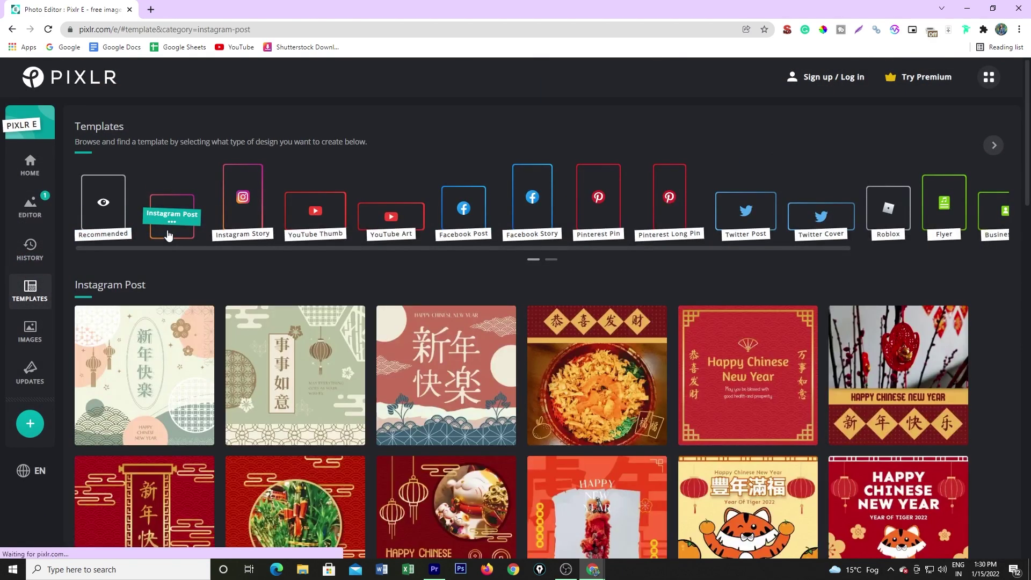
pyautogui.scroll(-1, 229, 250)
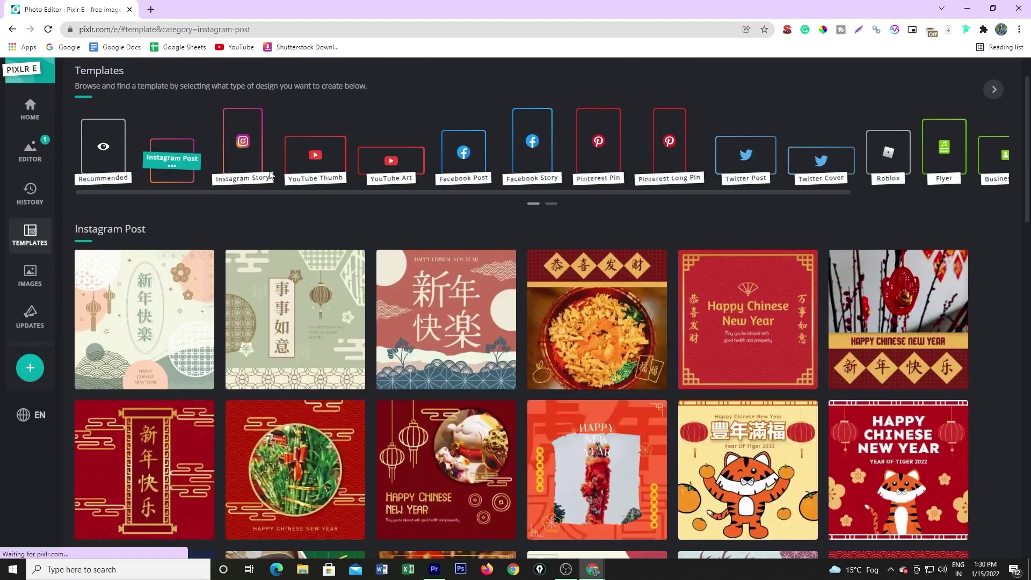
pyautogui.click(255, 156)
pyautogui.scroll(-1, 356, 205)
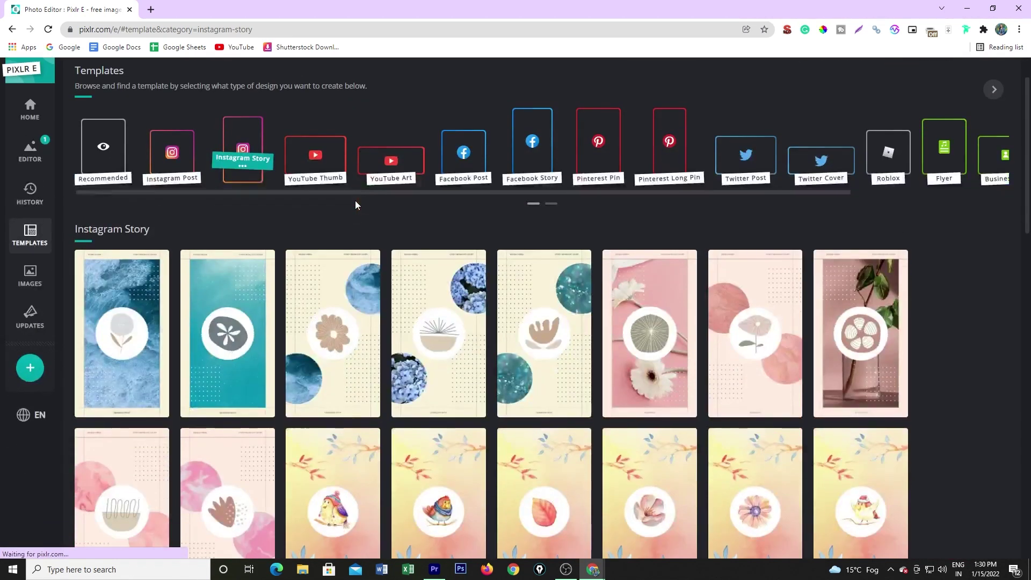
pyautogui.click(336, 154)
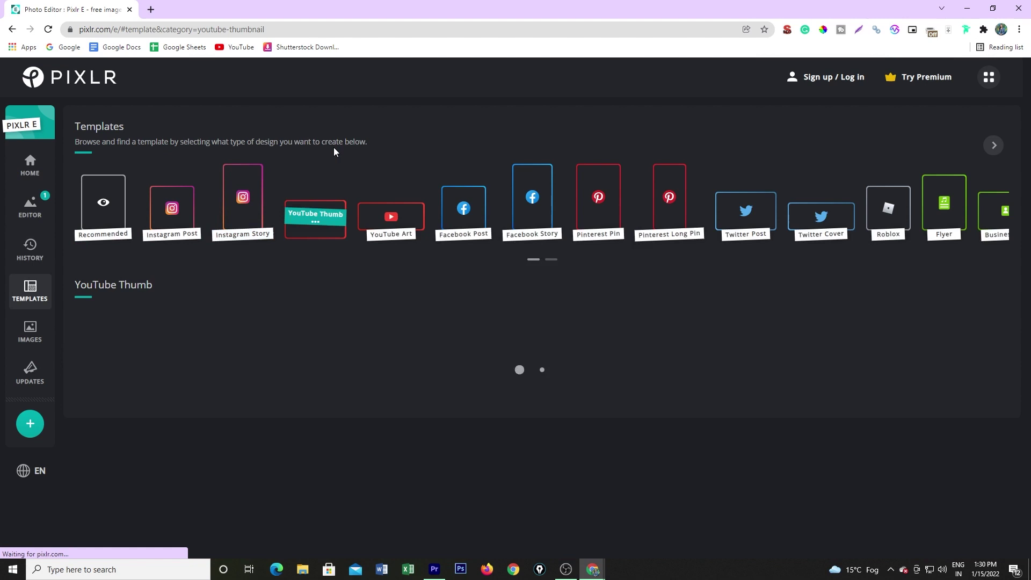
pyautogui.scroll(-2, 545, 270)
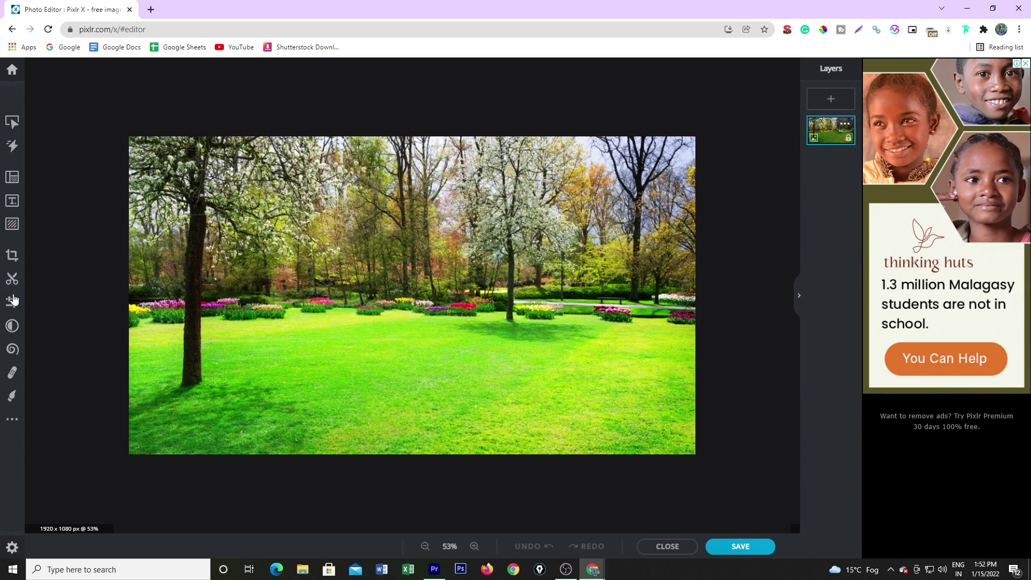
pyautogui.click(13, 302)
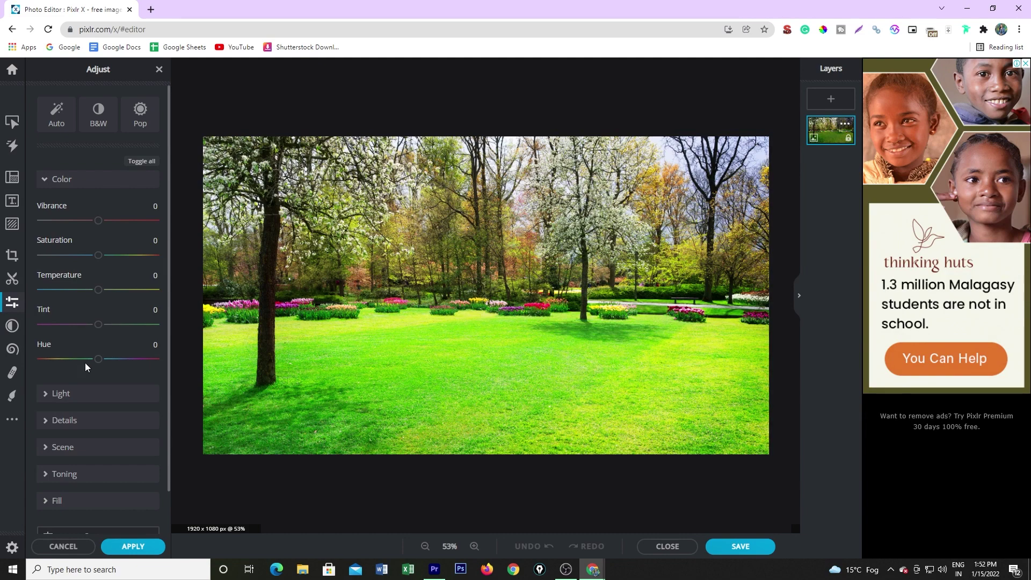
pyautogui.scroll(-1, 111, 371)
pyautogui.click(96, 347)
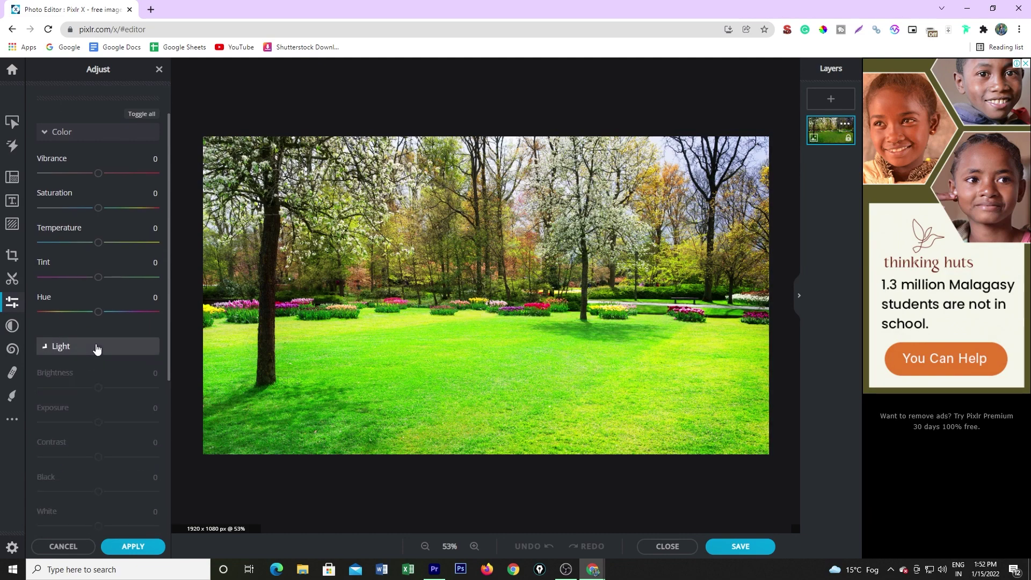
pyautogui.scroll(-2, 97, 348)
pyautogui.click(12, 301)
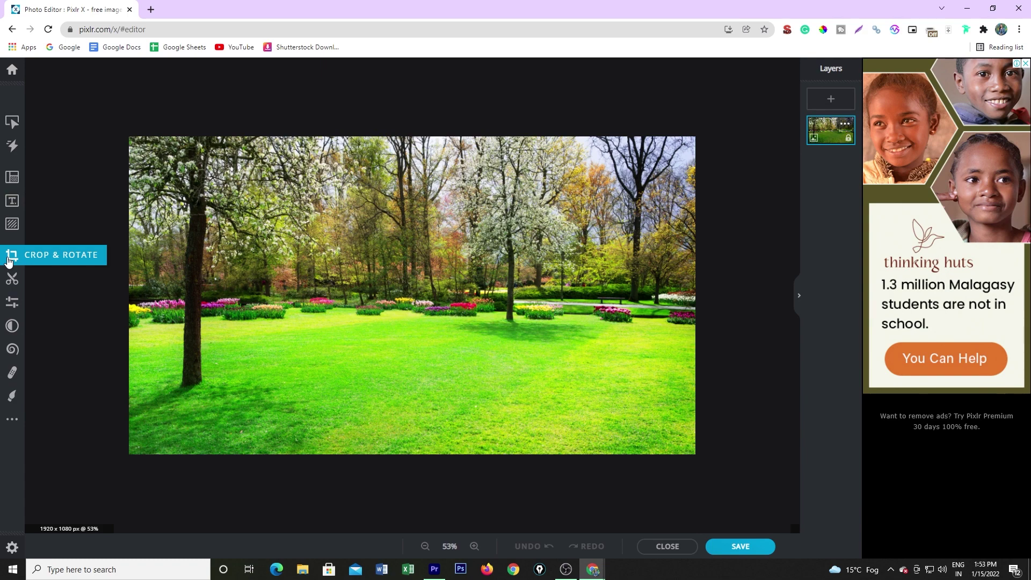
pyautogui.click(12, 302)
pyautogui.click(63, 121)
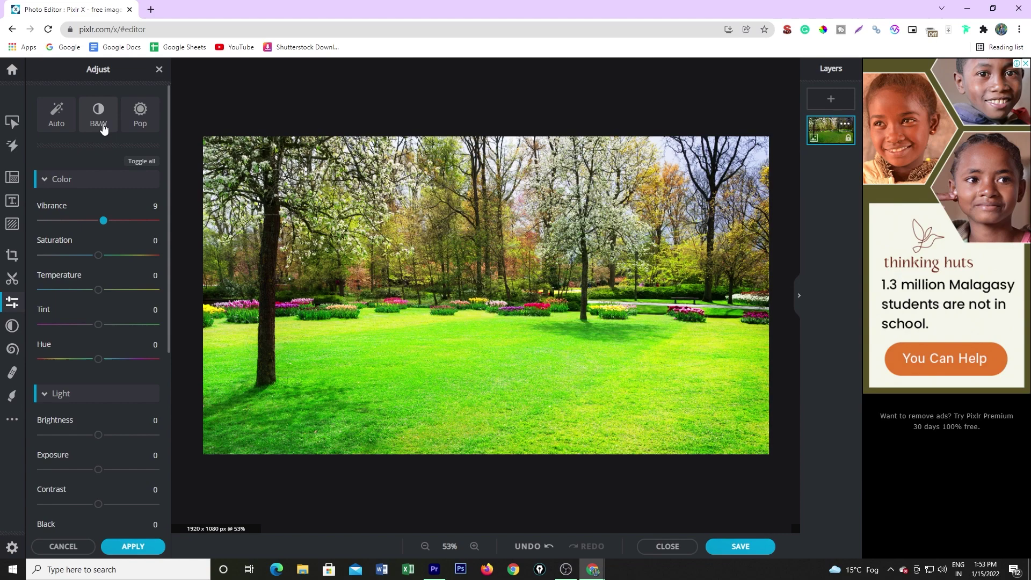
pyautogui.click(98, 117)
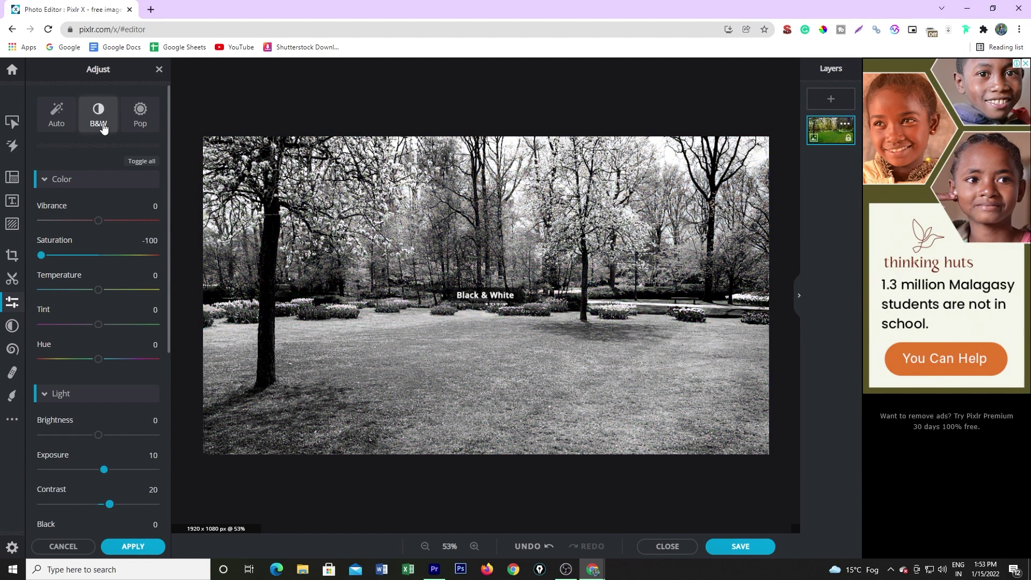
pyautogui.click(90, 547)
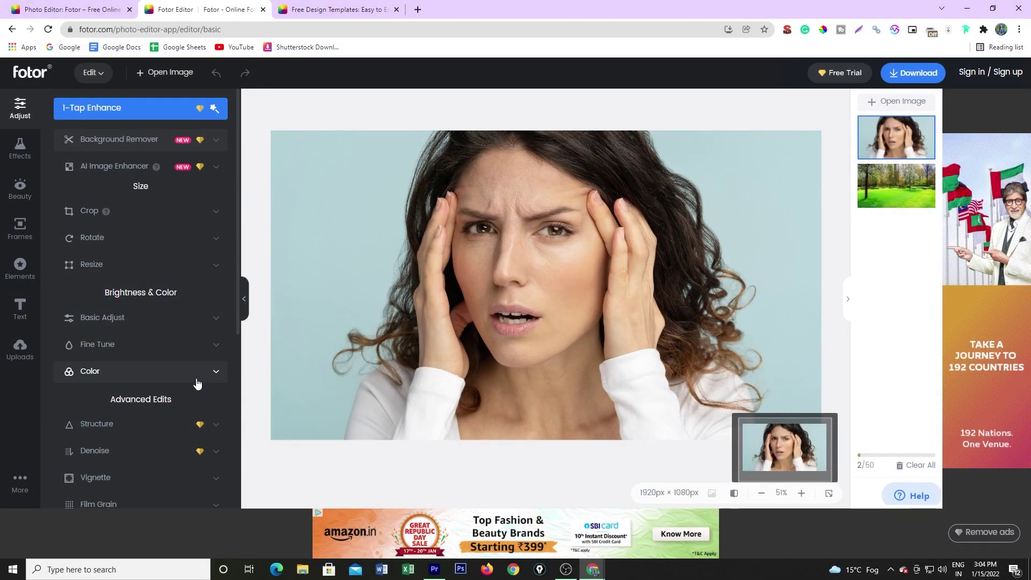
# - Browse Fotor's basic adjustments, portrait retouching tools and crop options on the portrait
pyautogui.click(195, 323)
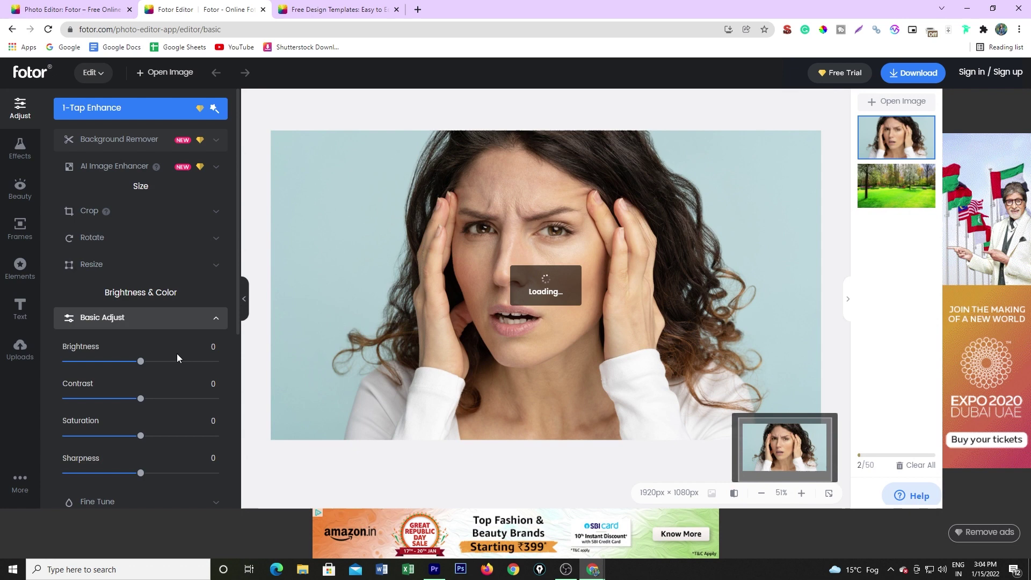
pyautogui.scroll(-2, 149, 444)
pyautogui.click(21, 190)
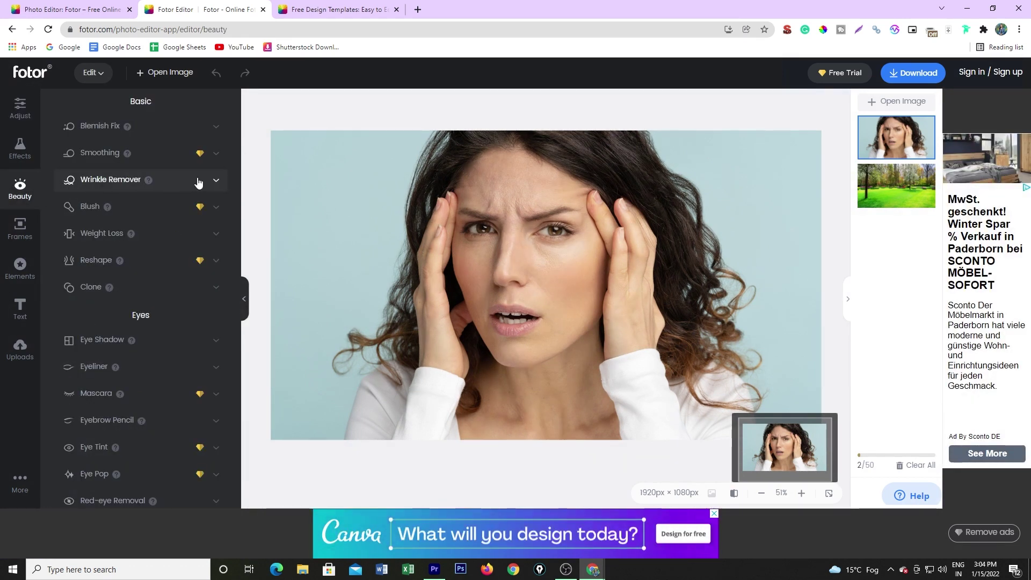
pyautogui.click(20, 109)
pyautogui.click(207, 209)
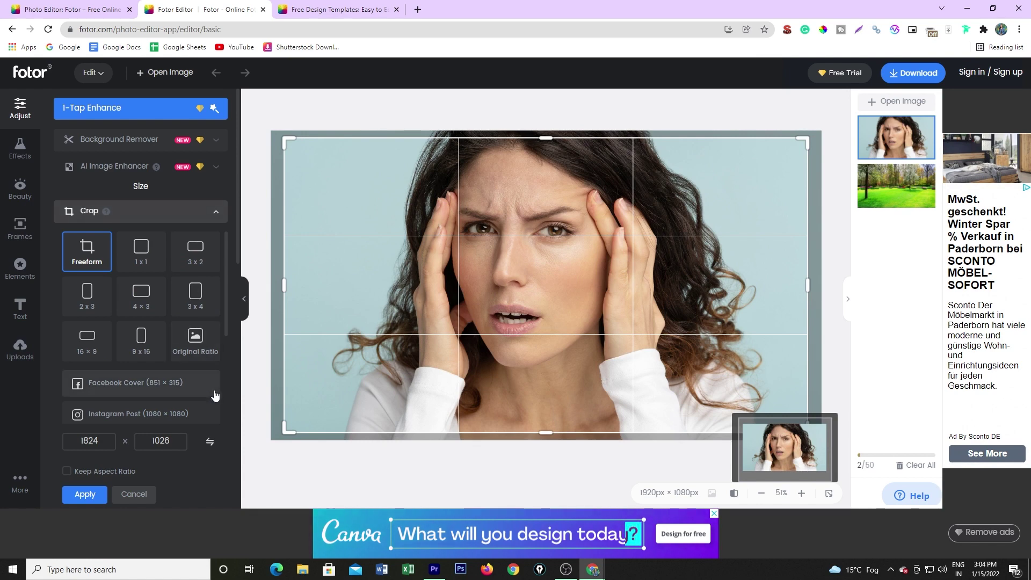
pyautogui.scroll(-2, 214, 395)
pyautogui.scroll(-2, 212, 394)
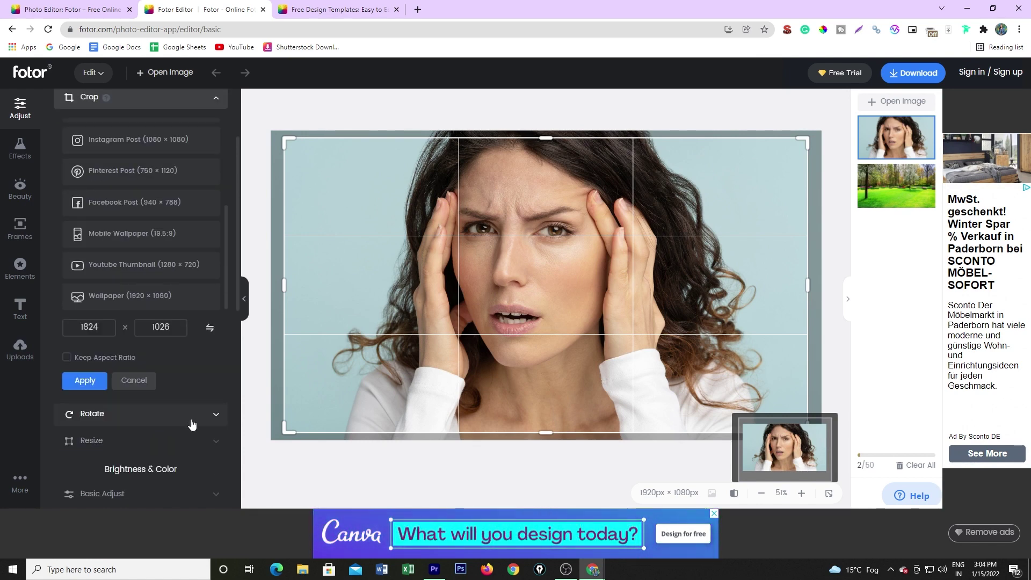
# - Place a pink heart sticker at the photo's upper left and add a text graphic
pyautogui.click(21, 183)
pyautogui.click(20, 228)
pyautogui.click(20, 268)
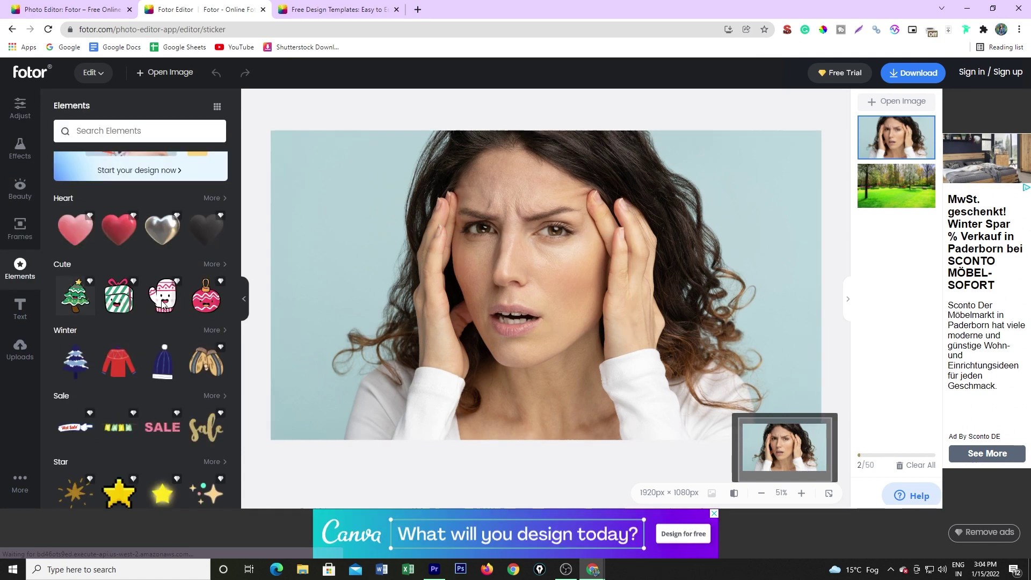
pyautogui.moveTo(286, 206); pyautogui.dragTo(331, 187)
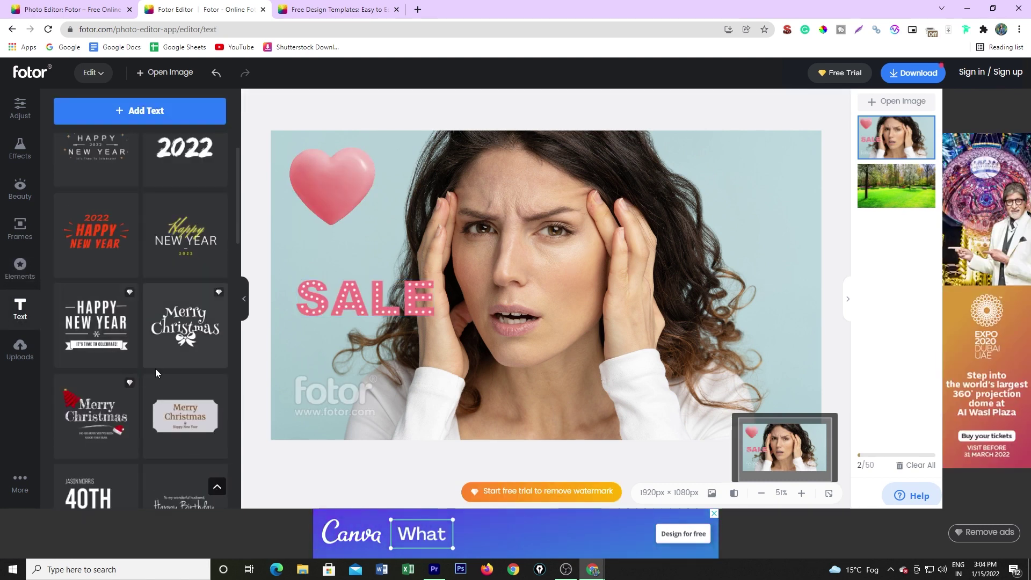
pyautogui.moveTo(185, 326); pyautogui.dragTo(740, 175)
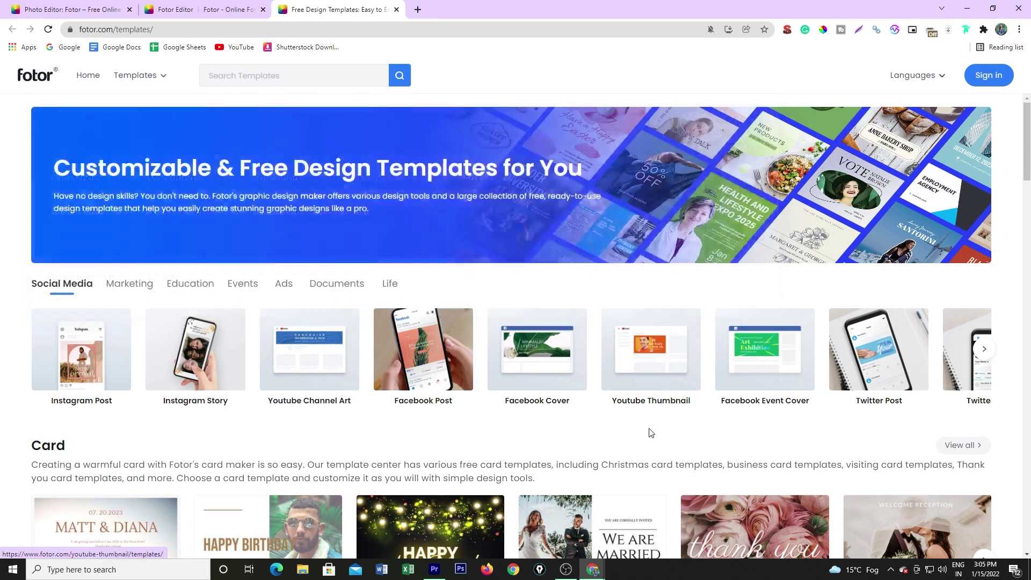
pyautogui.scroll(-1, 651, 432)
pyautogui.scroll(-1, 651, 435)
pyautogui.scroll(-1, 651, 437)
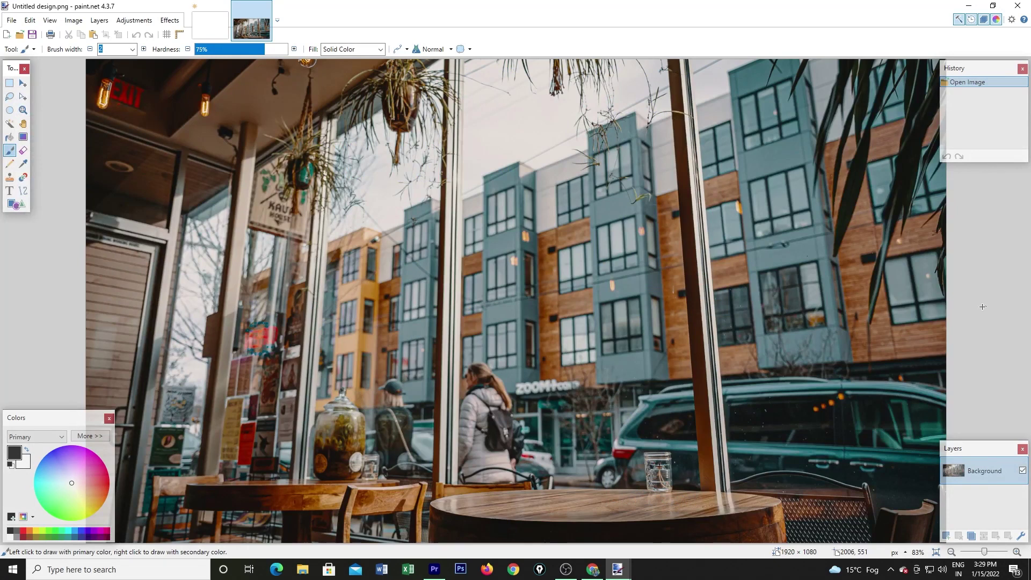
# - Paint a faint brush stroke on the photo, then browse the Adjustments and Effects menus
pyautogui.moveTo(811, 294); pyautogui.dragTo(949, 313)
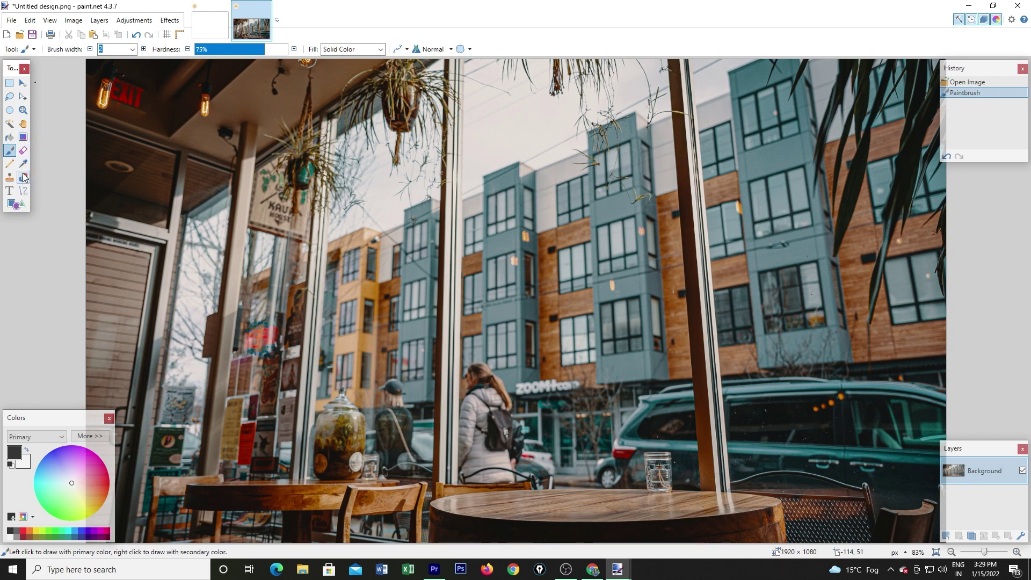
pyautogui.click(125, 20)
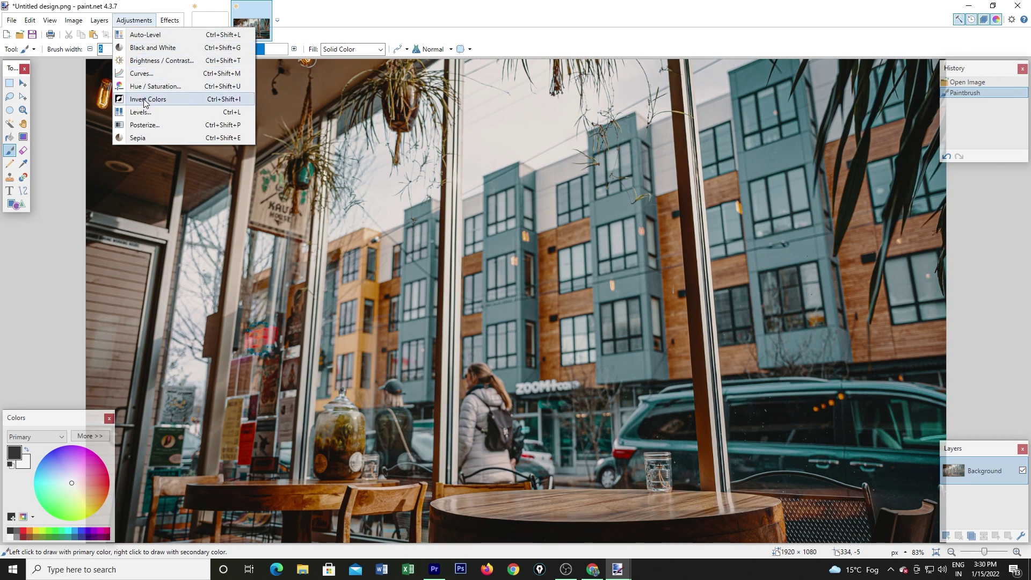
pyautogui.click(133, 20)
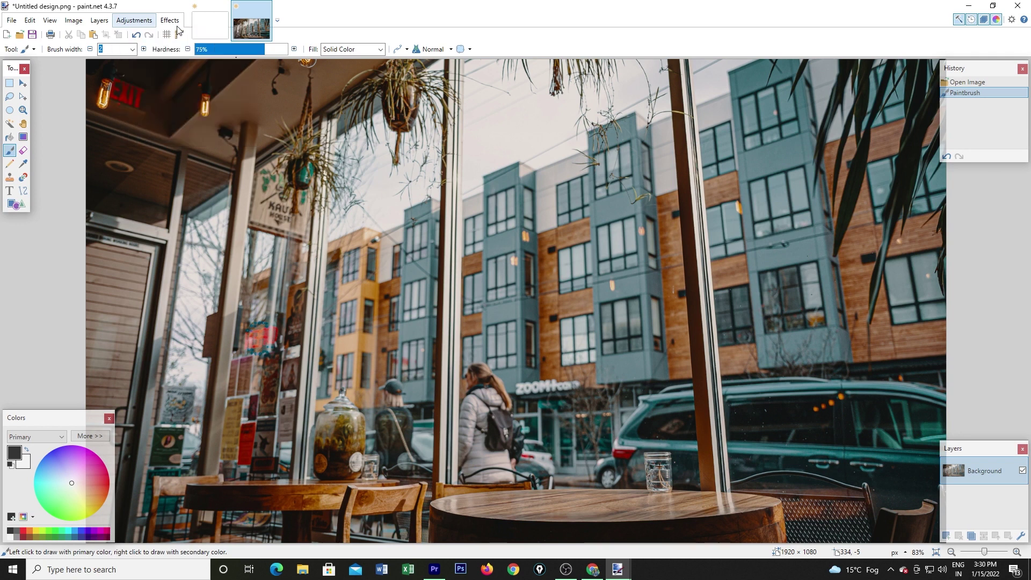
pyautogui.click(171, 22)
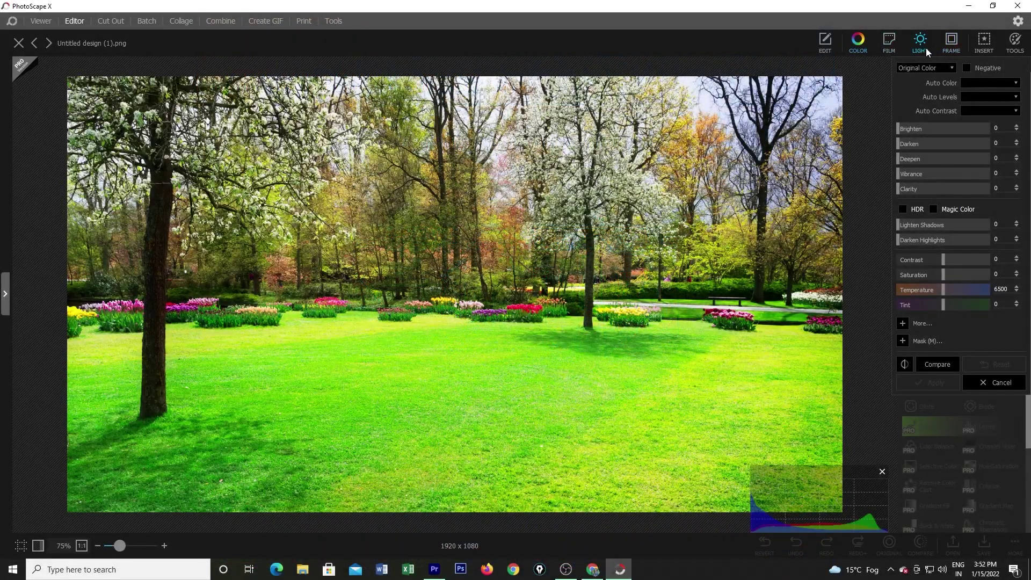
# - Preview Light Leak 004 from the Light panel, then view the Frame styles
pyautogui.click(925, 48)
pyautogui.click(935, 179)
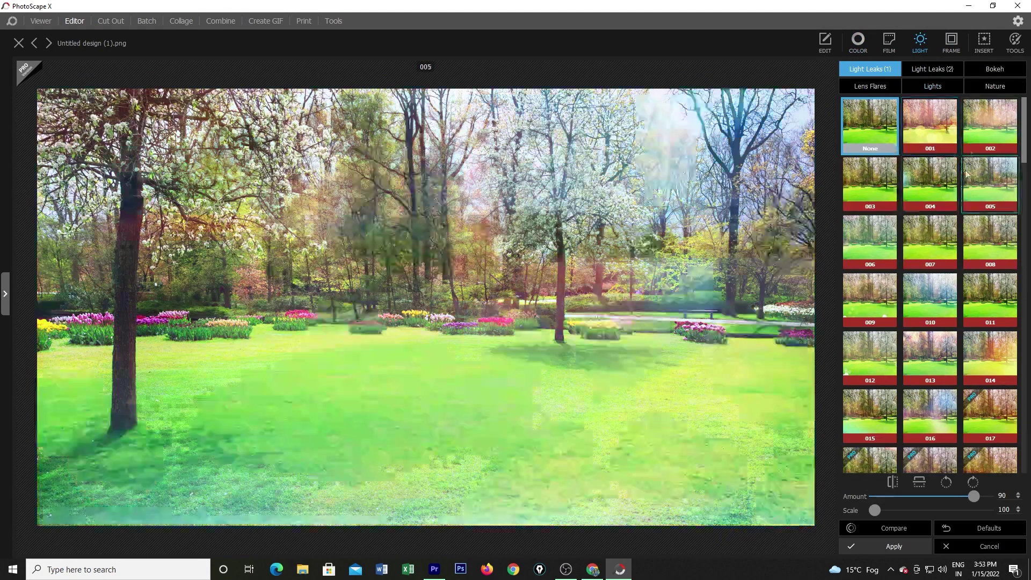
pyautogui.click(951, 47)
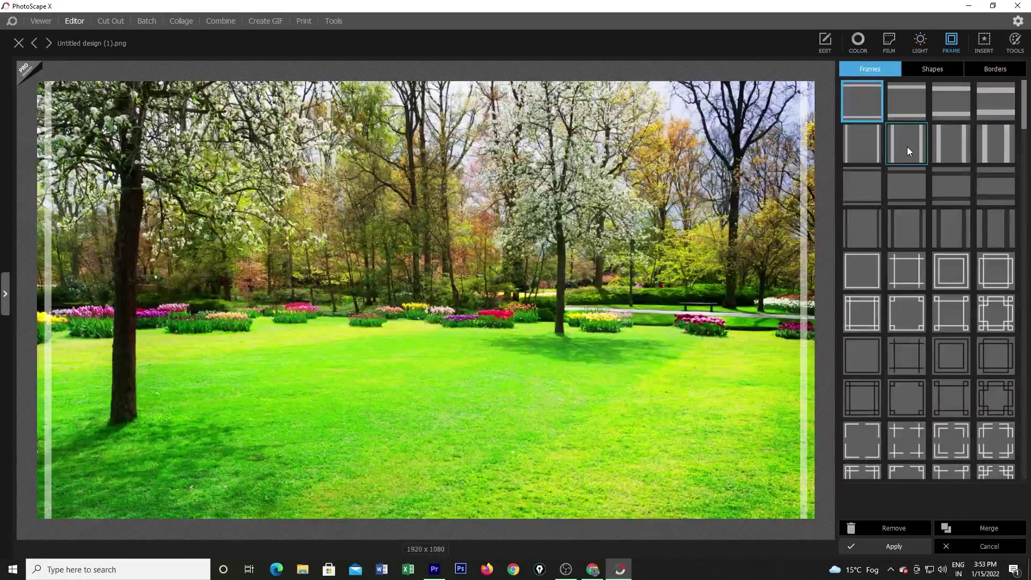
# - Browse the Insert and Tools panels, then return to the Edit adjustments
pyautogui.click(984, 43)
pyautogui.click(1016, 42)
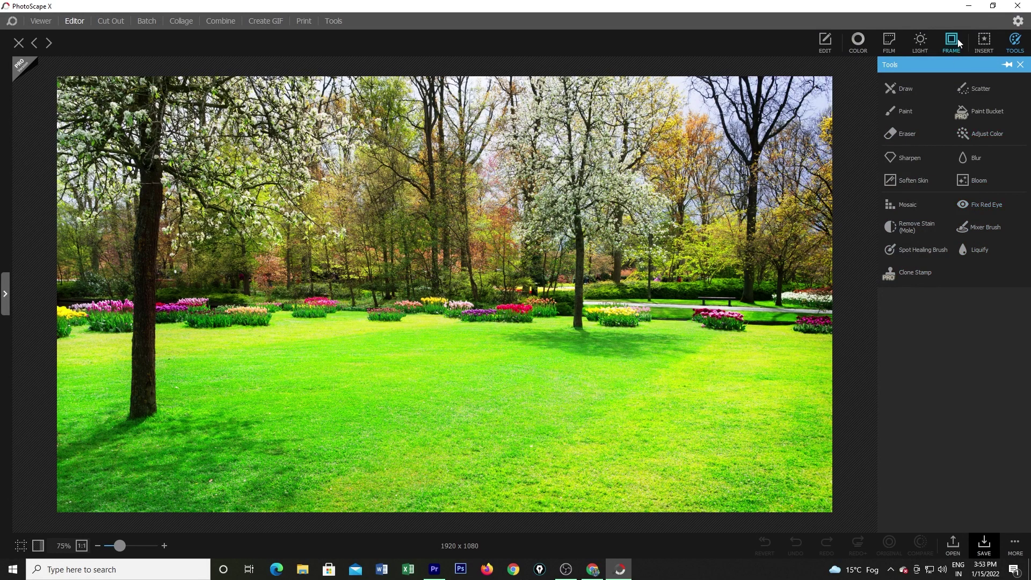
pyautogui.click(817, 51)
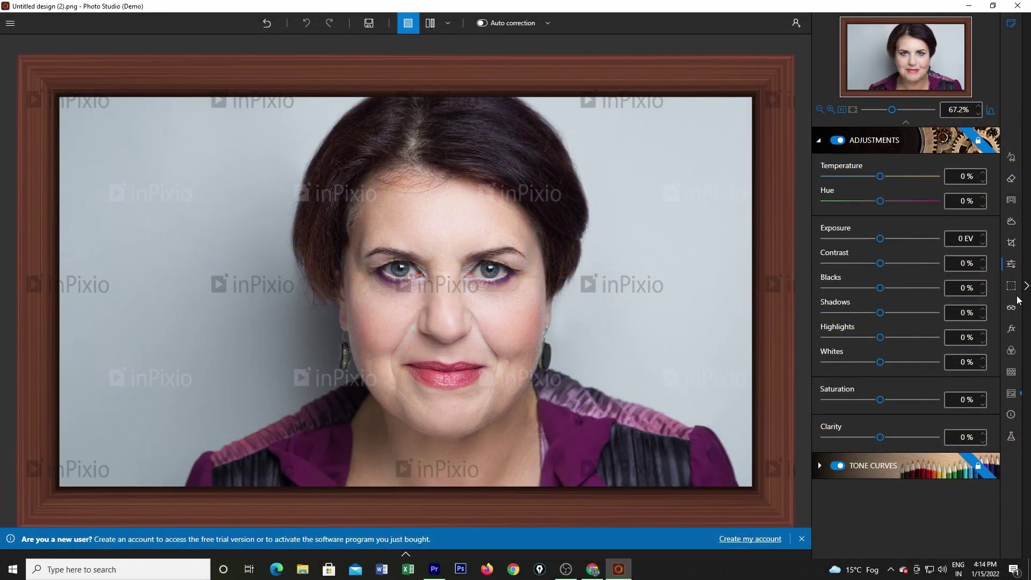
# - Preview Atmosphere 7, 1 and 5 styles, then apply the muted Atmosphere 9 style
pyautogui.click(1012, 329)
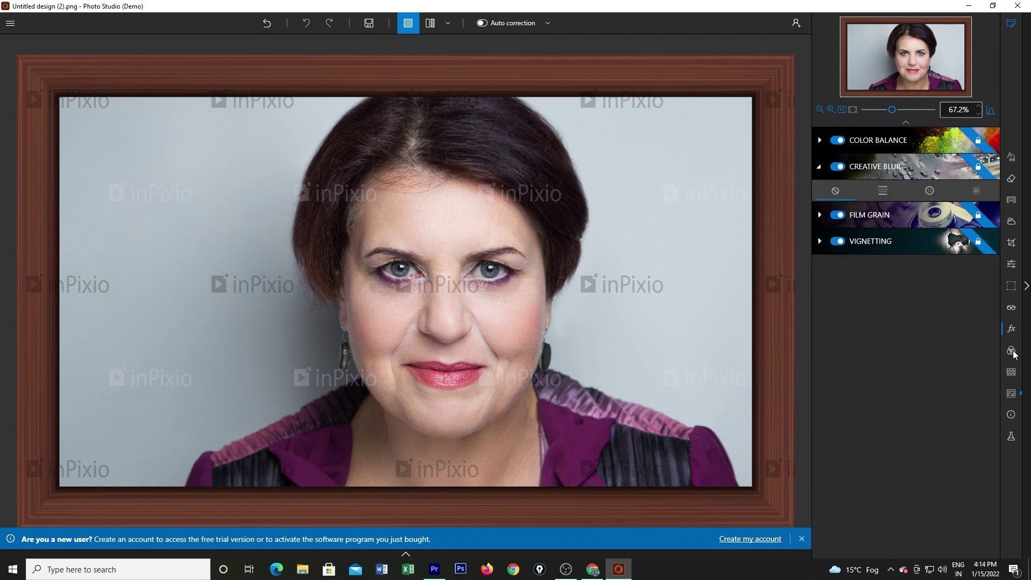
pyautogui.click(1012, 352)
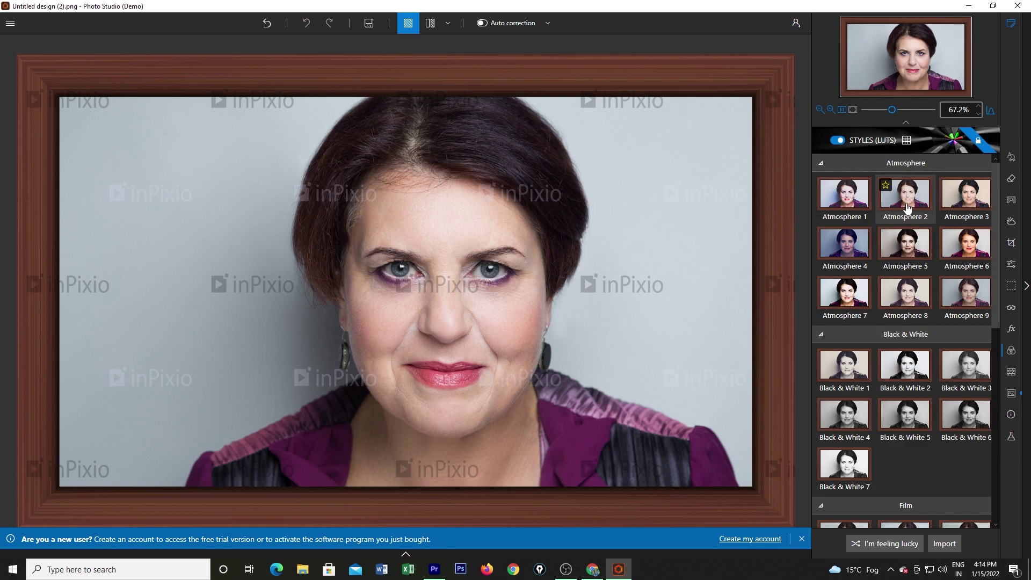
pyautogui.click(854, 300)
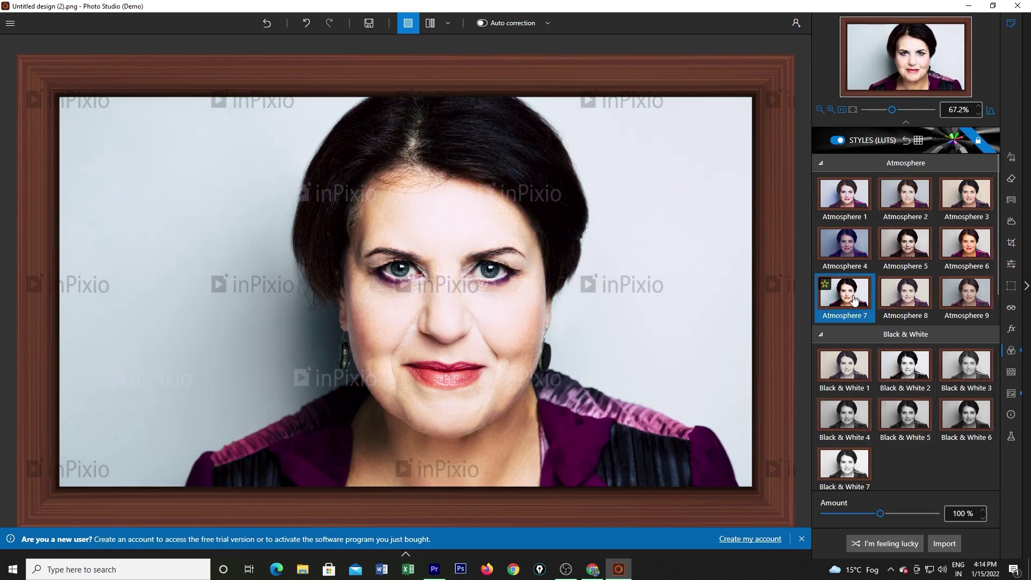
pyautogui.click(844, 196)
pyautogui.click(904, 241)
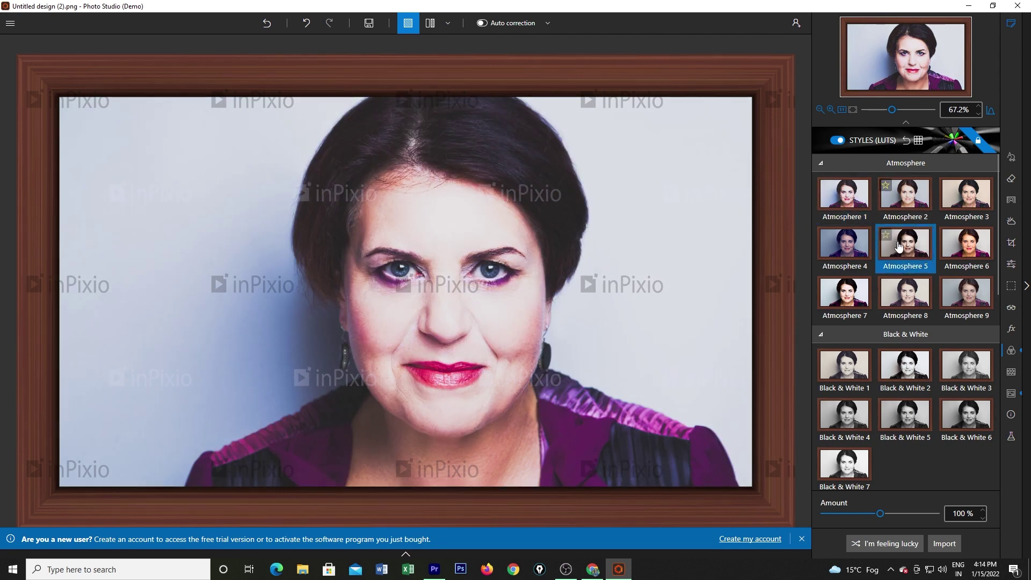
pyautogui.click(980, 293)
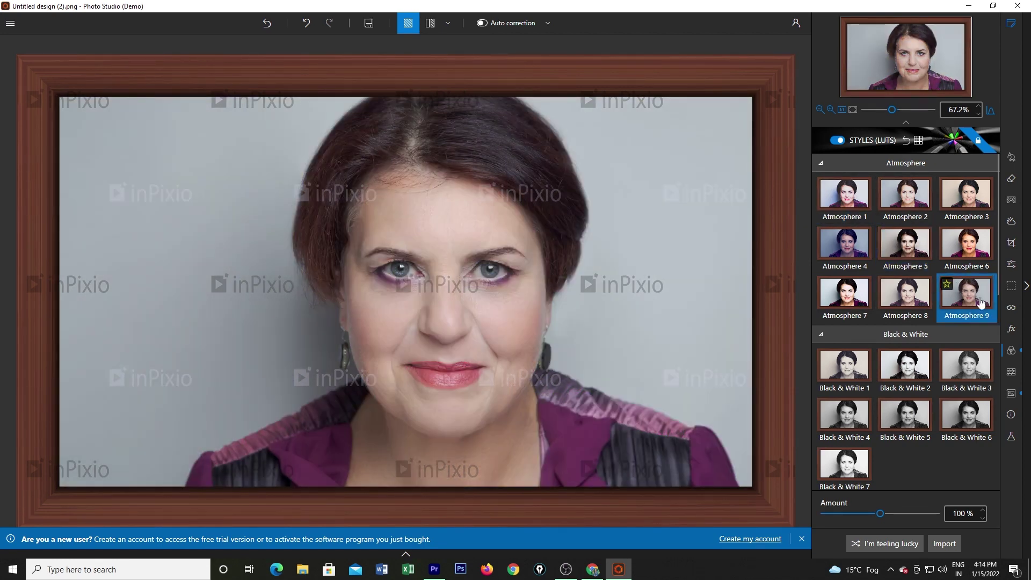
# - Replace the wooden frame with a thin black Classic frame
pyautogui.click(1013, 374)
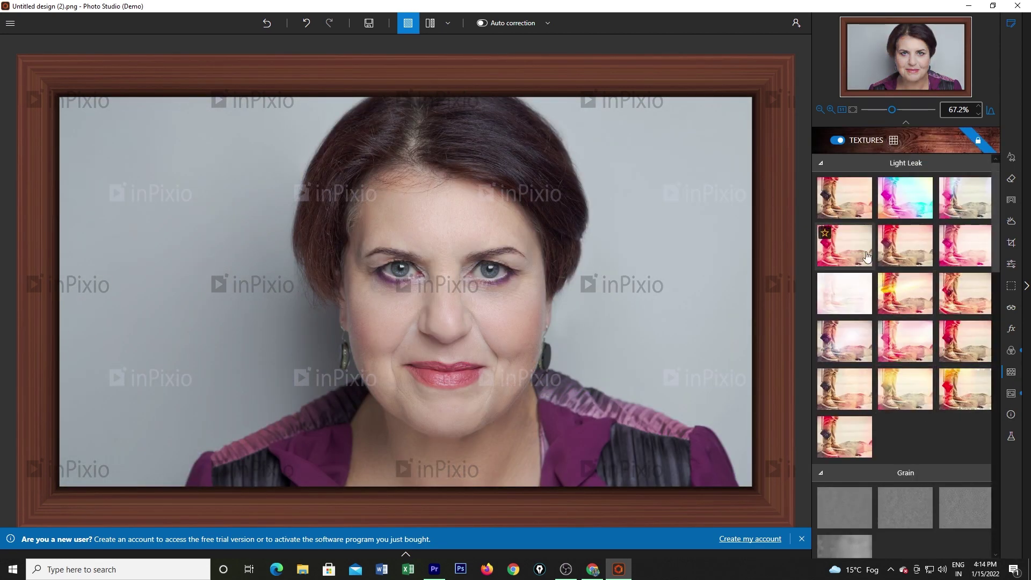
pyautogui.click(1013, 393)
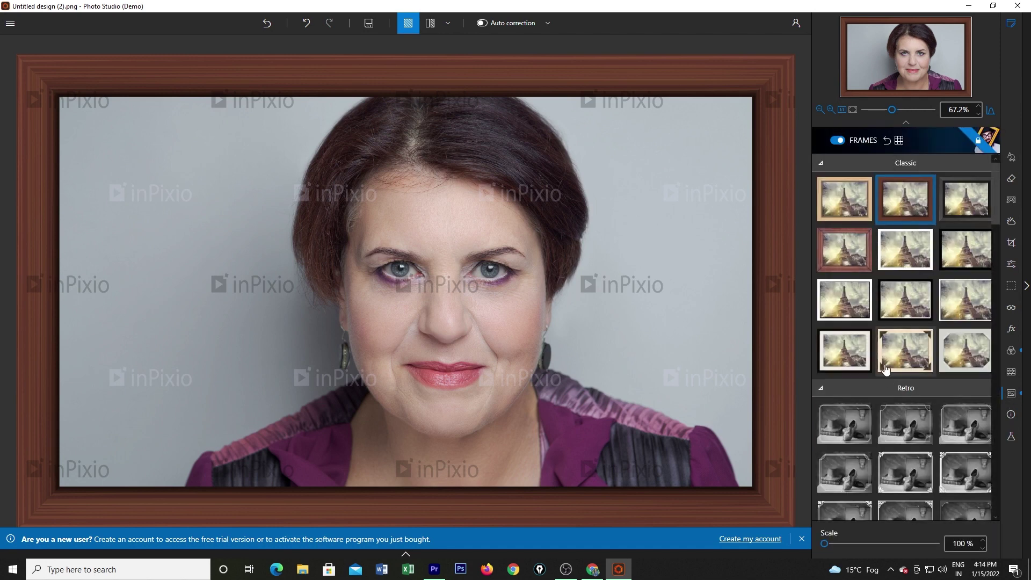
pyautogui.click(865, 255)
pyautogui.click(965, 264)
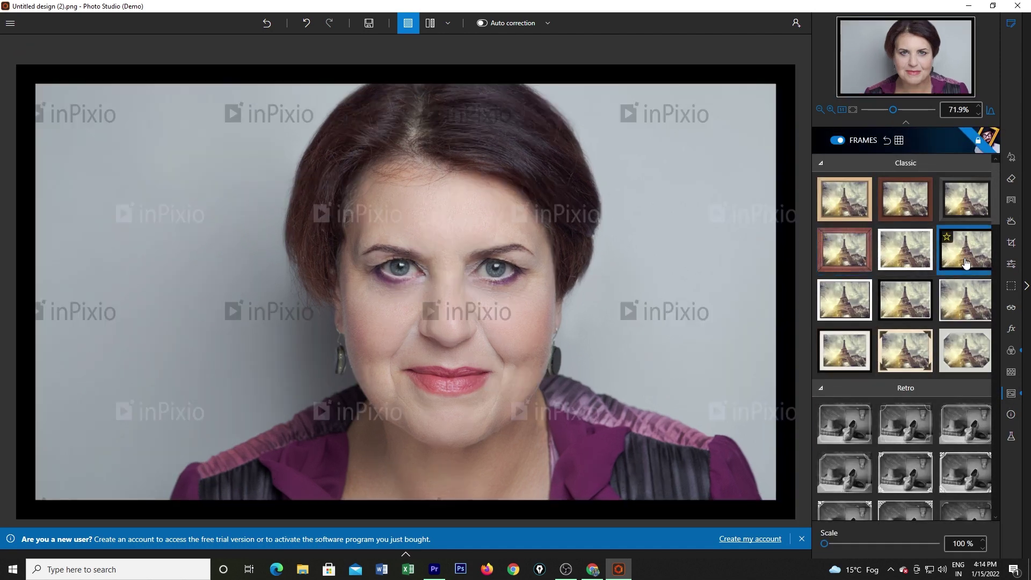
# - Browse the photo's metadata and preset looks, then show the photomontage Hats gallery
pyautogui.click(1010, 414)
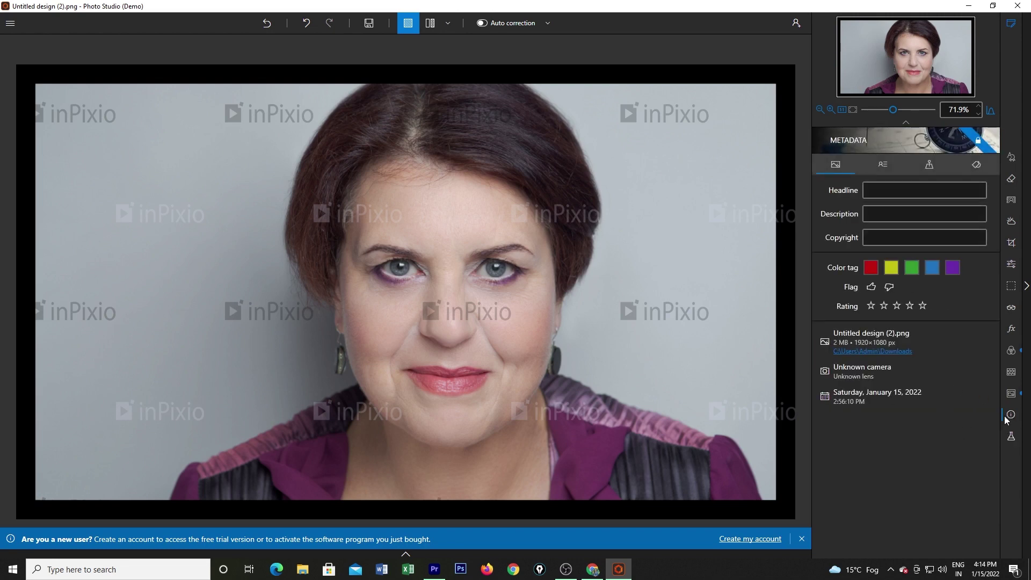
pyautogui.click(1010, 157)
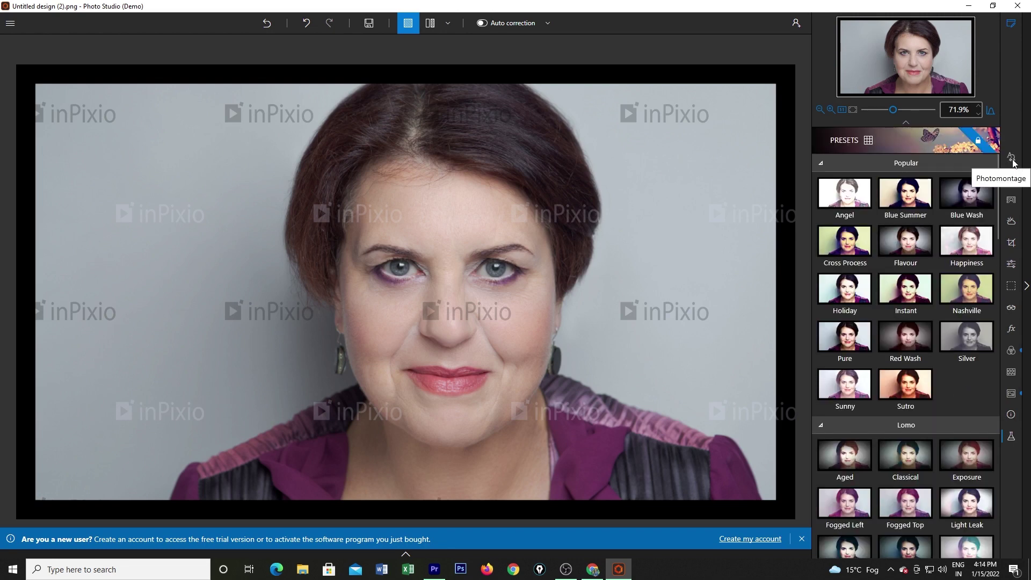
pyautogui.click(1011, 200)
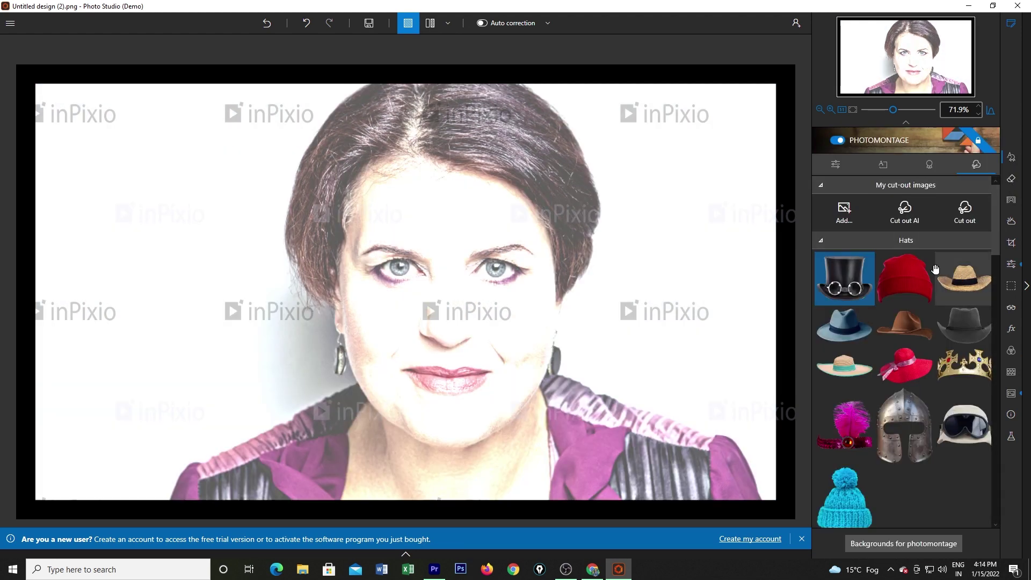